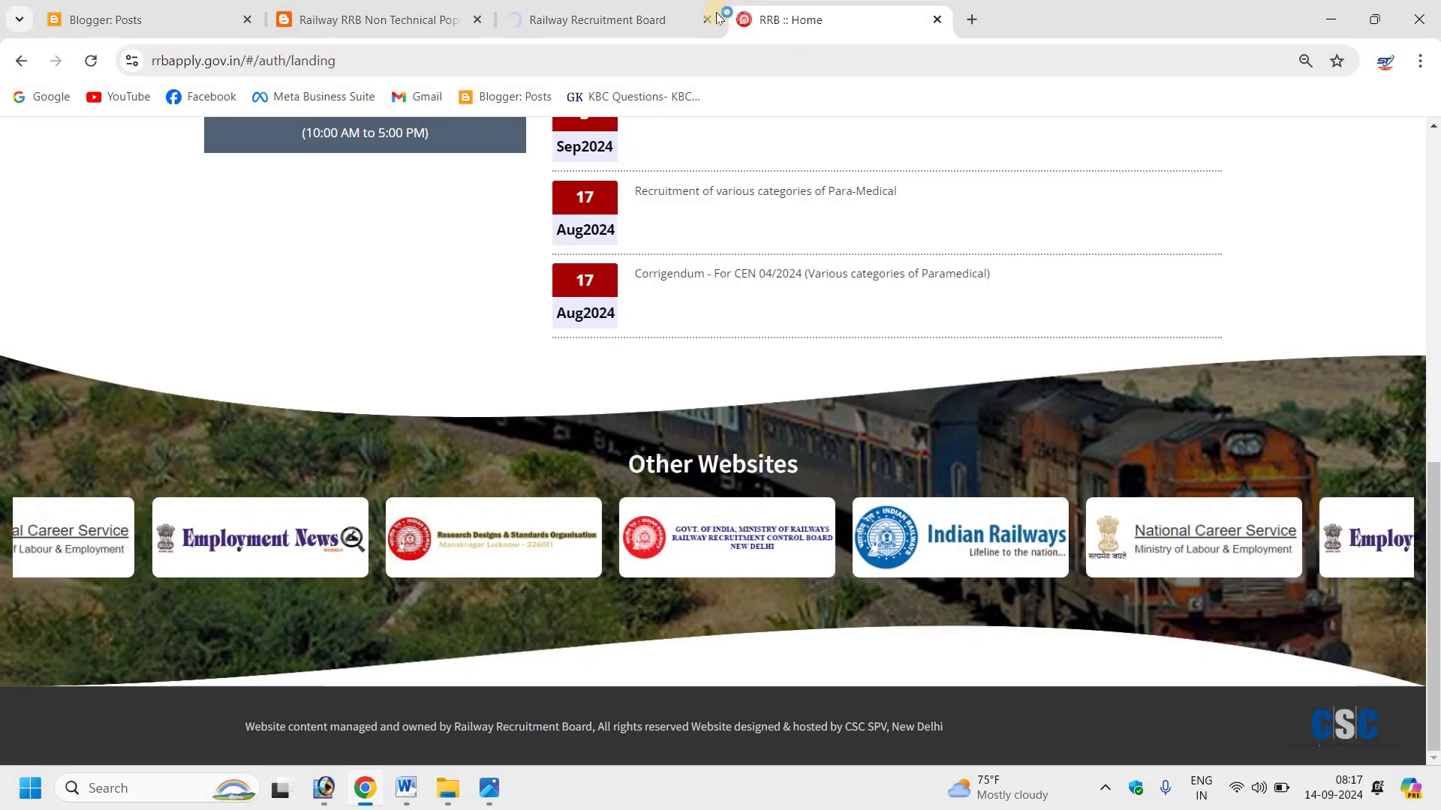
Open the Create An Account form from the apply options and dismiss the note about existing accounts.
click(707, 20)
scroll(437, 484, up, 15)
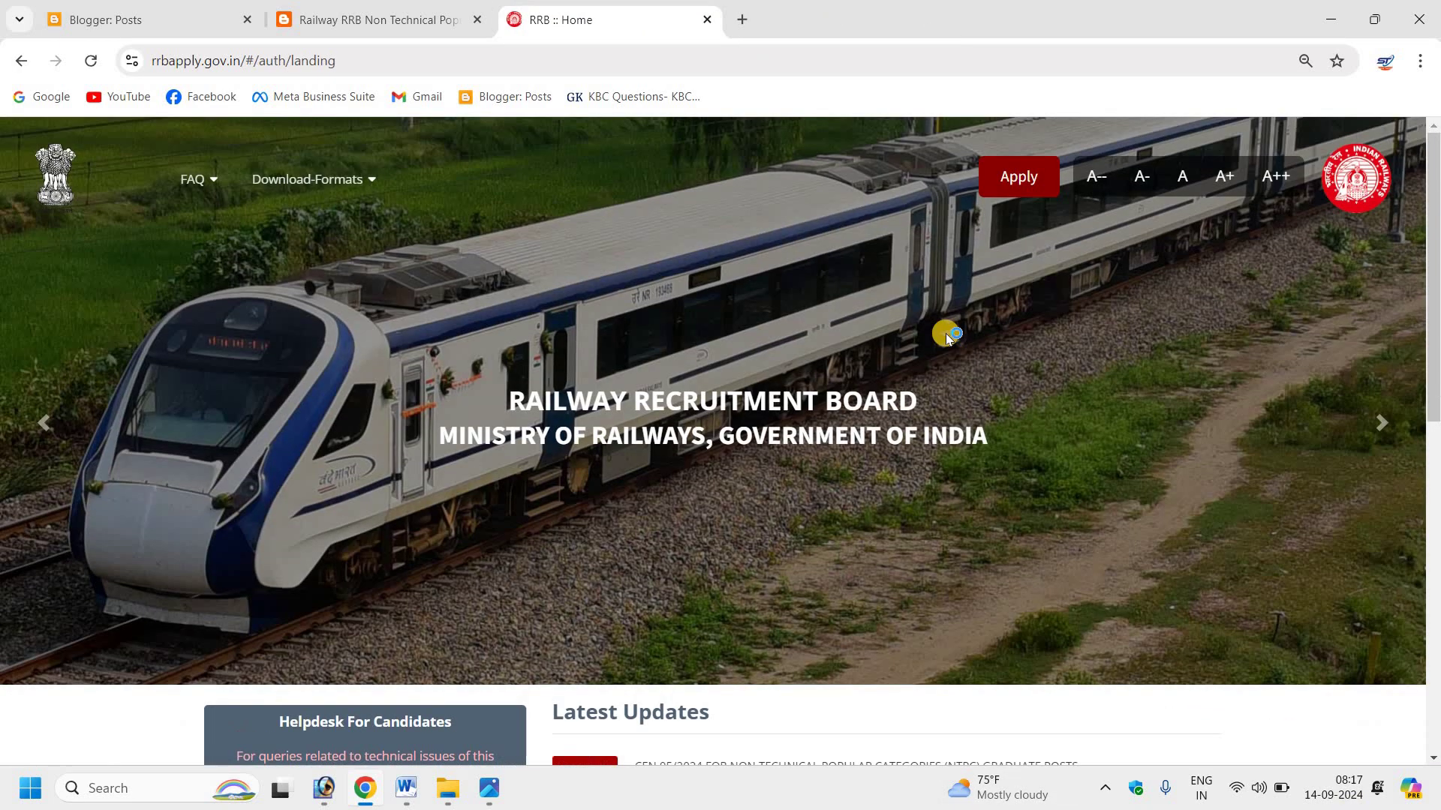
click(1016, 182)
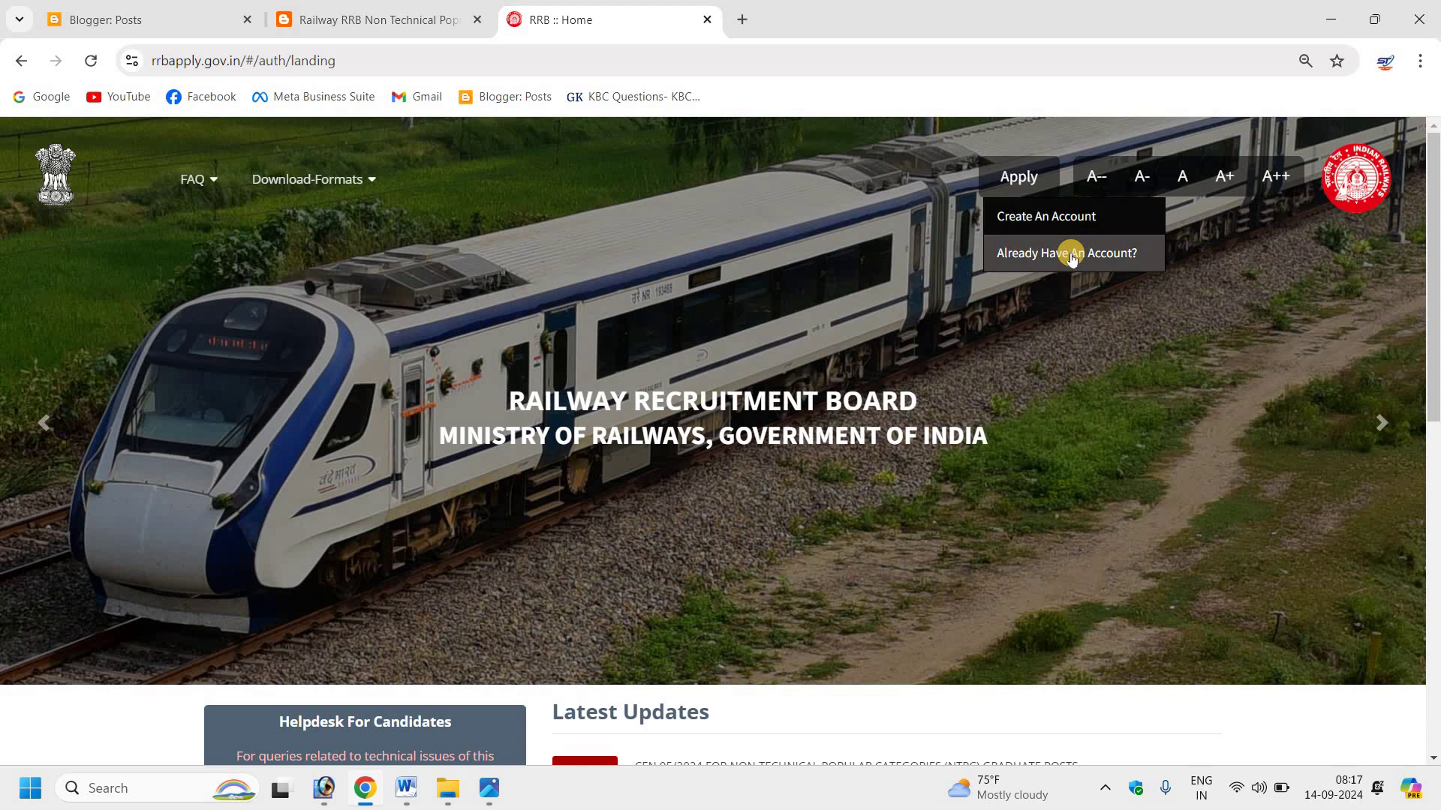
click(1069, 219)
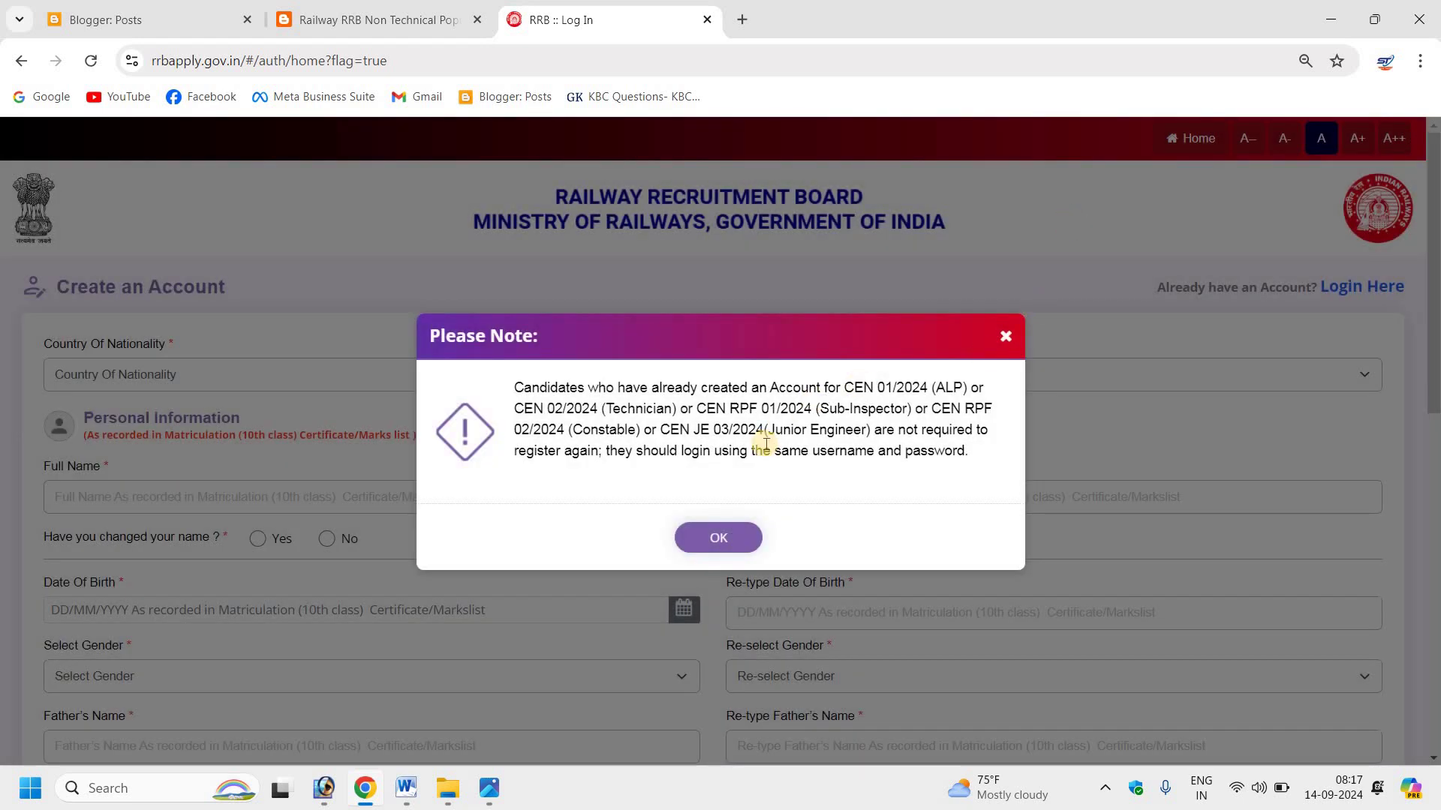
click(721, 536)
Enlarge the registration form to 110% and set the country of nationality to India.
scroll(1434, 412, down, 10)
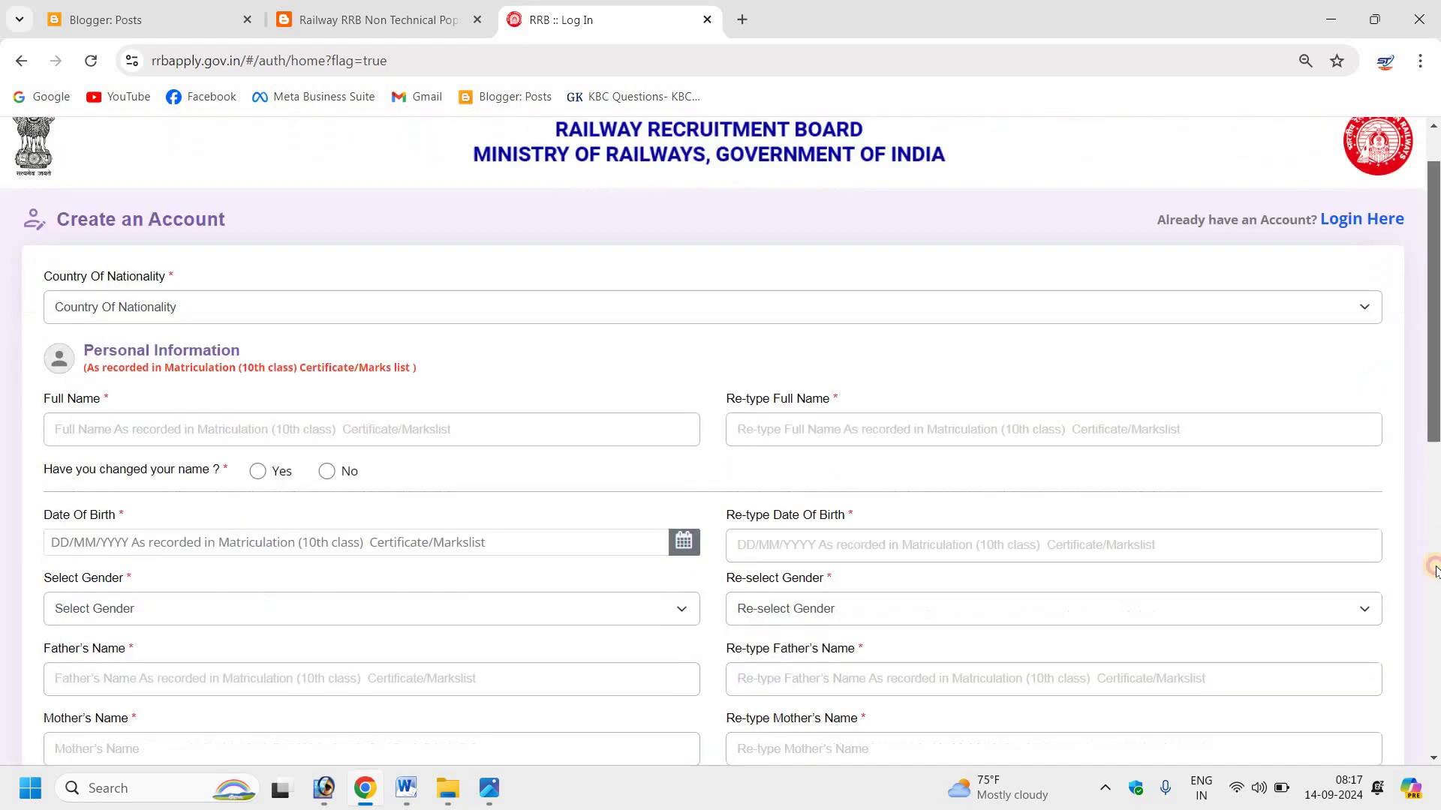
scroll(1435, 439, up, 10)
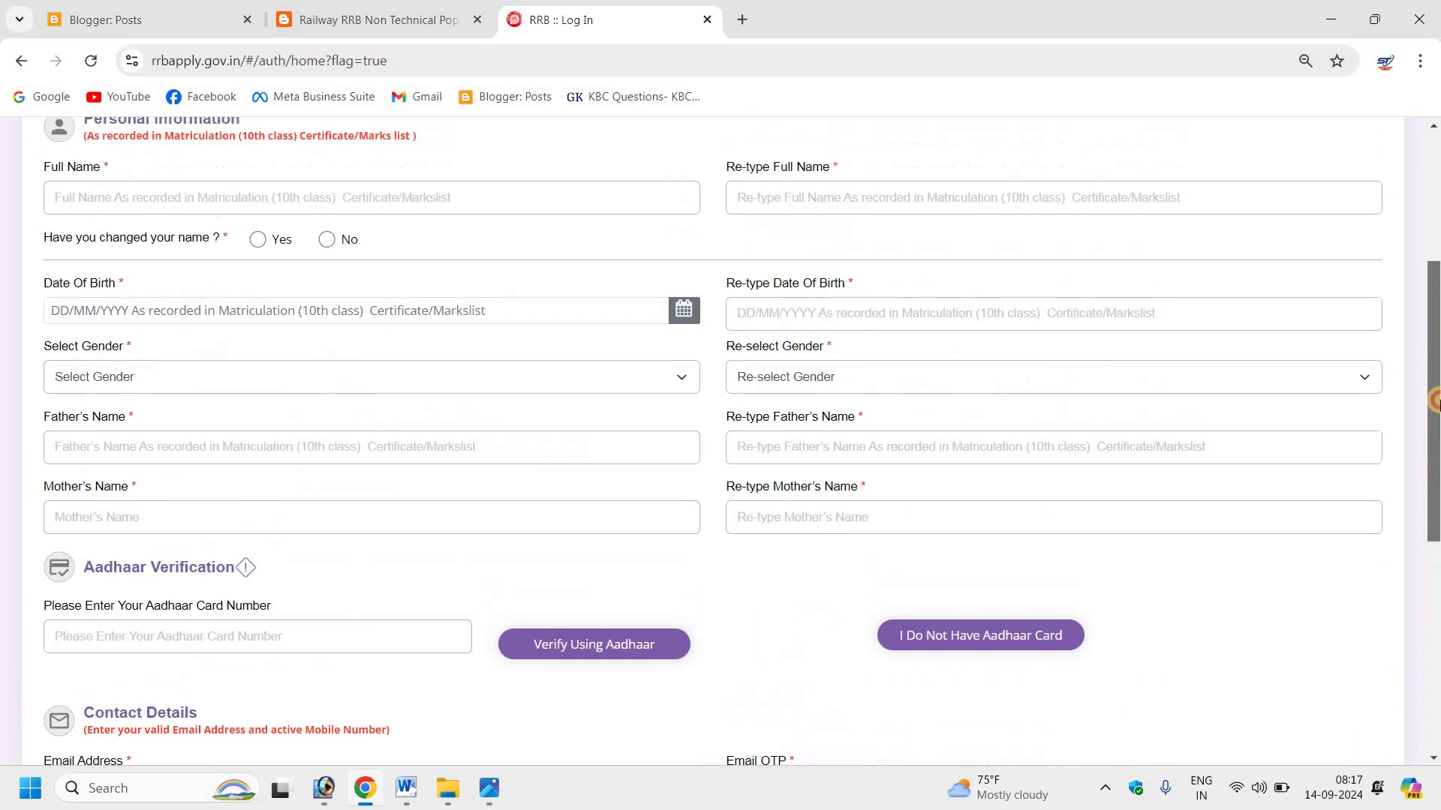
key(ctrl+plus)
scroll(1423, 288, down, 1)
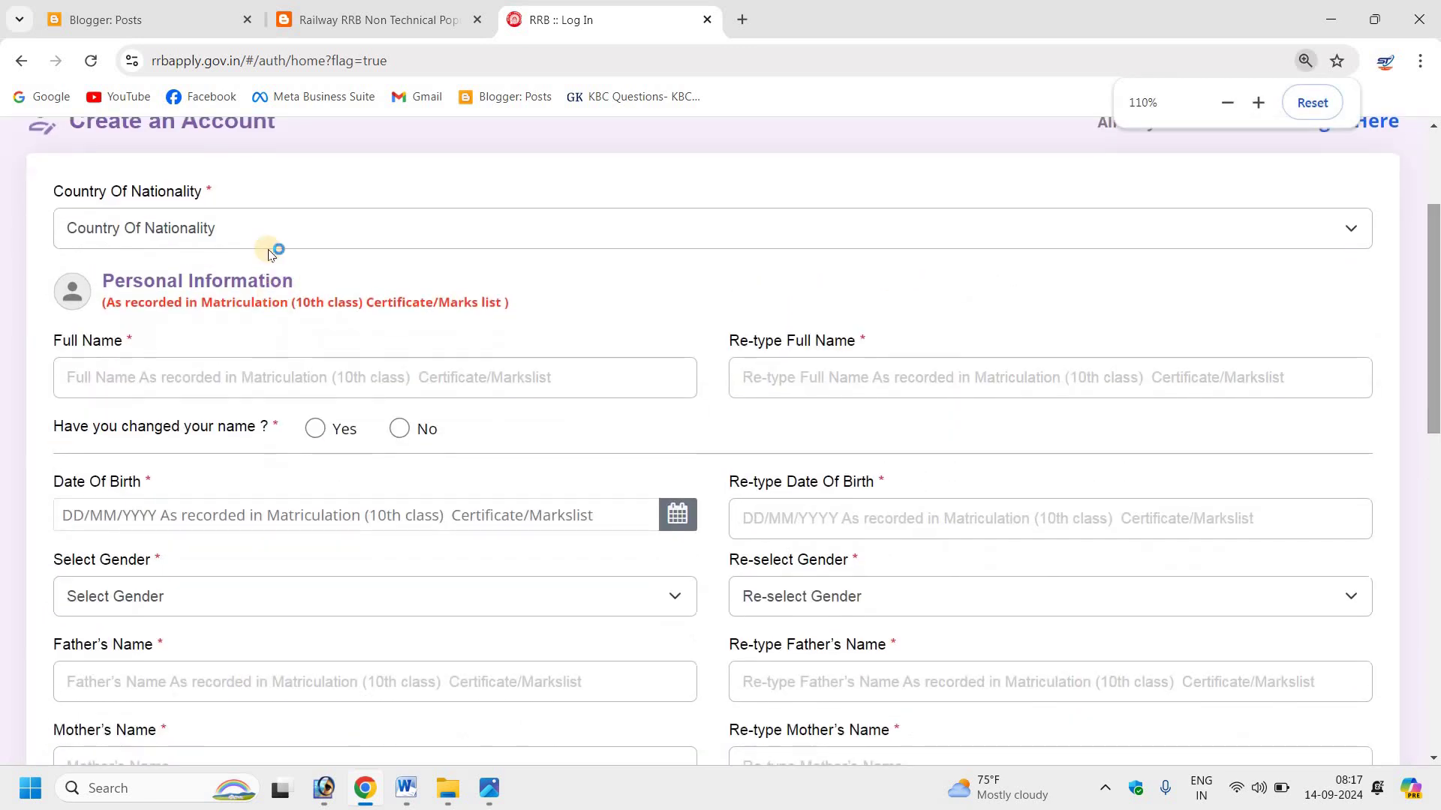
click(275, 239)
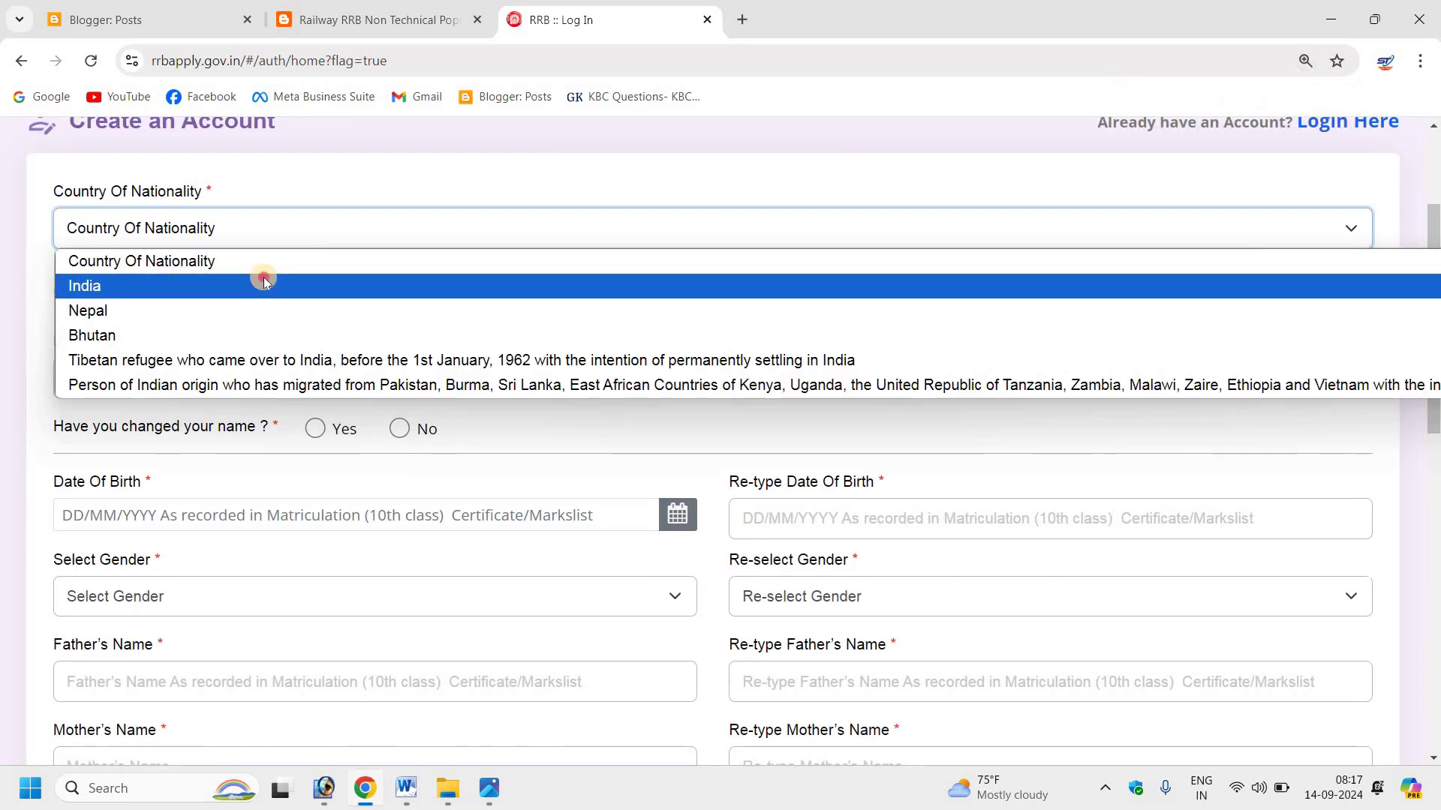
click(263, 282)
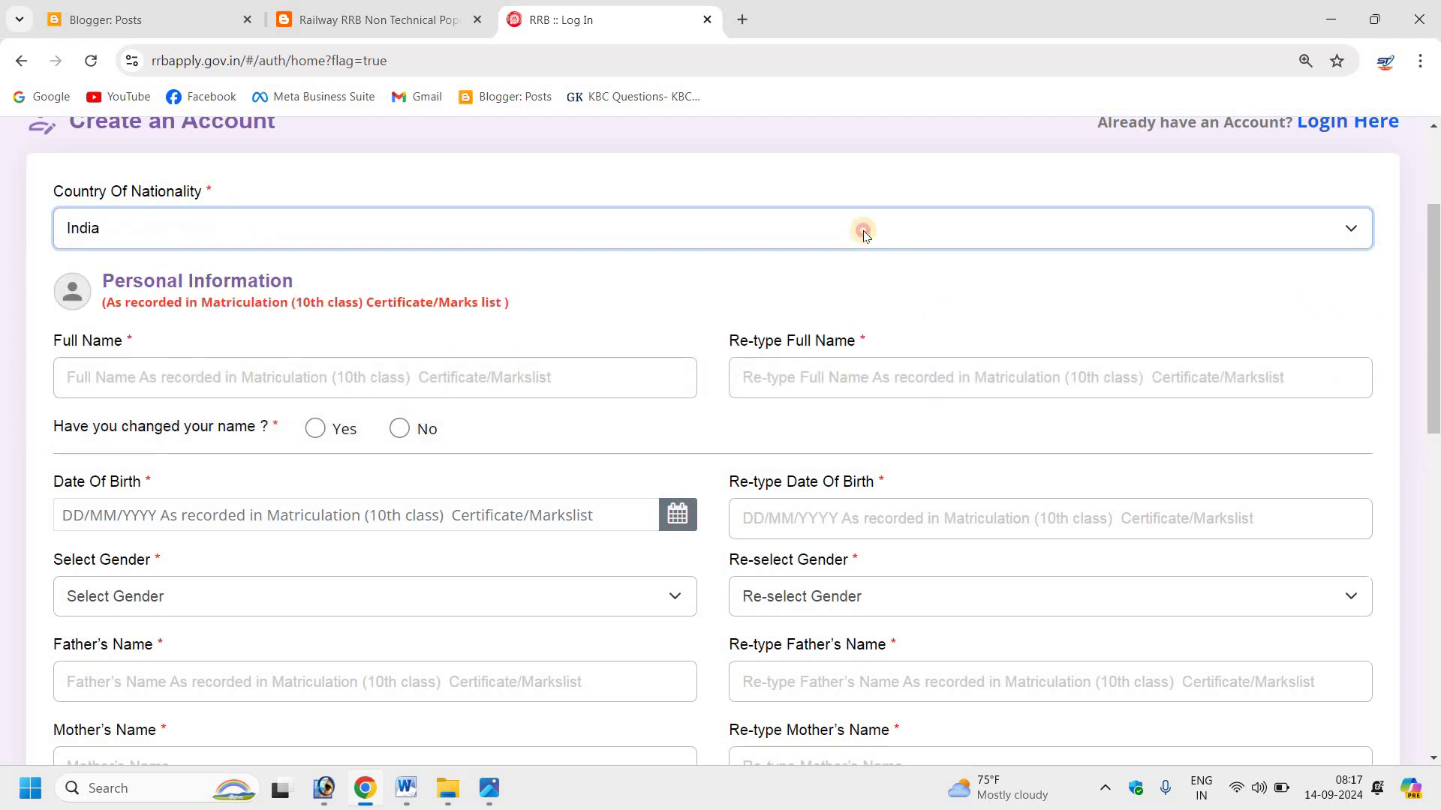
click(861, 228)
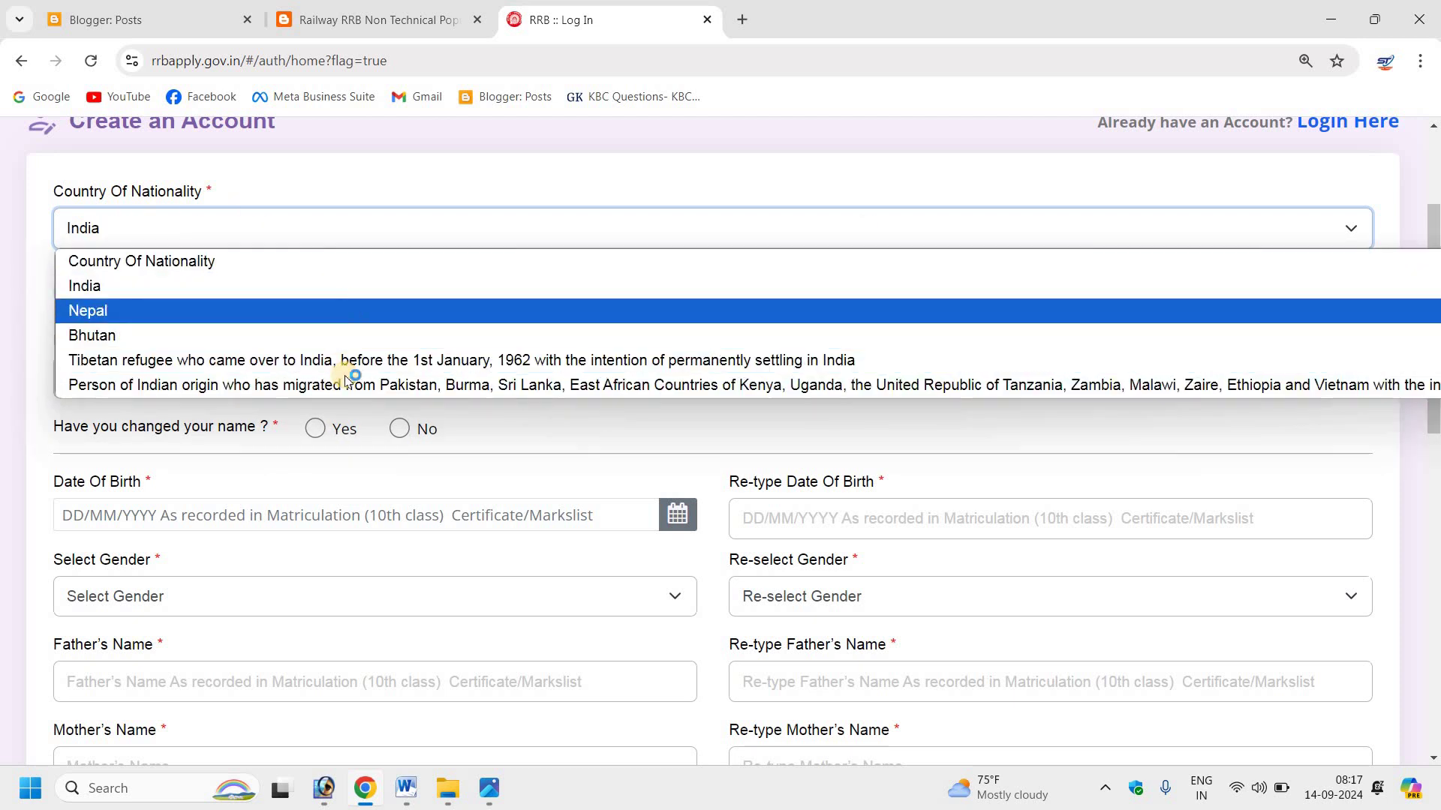
click(1423, 373)
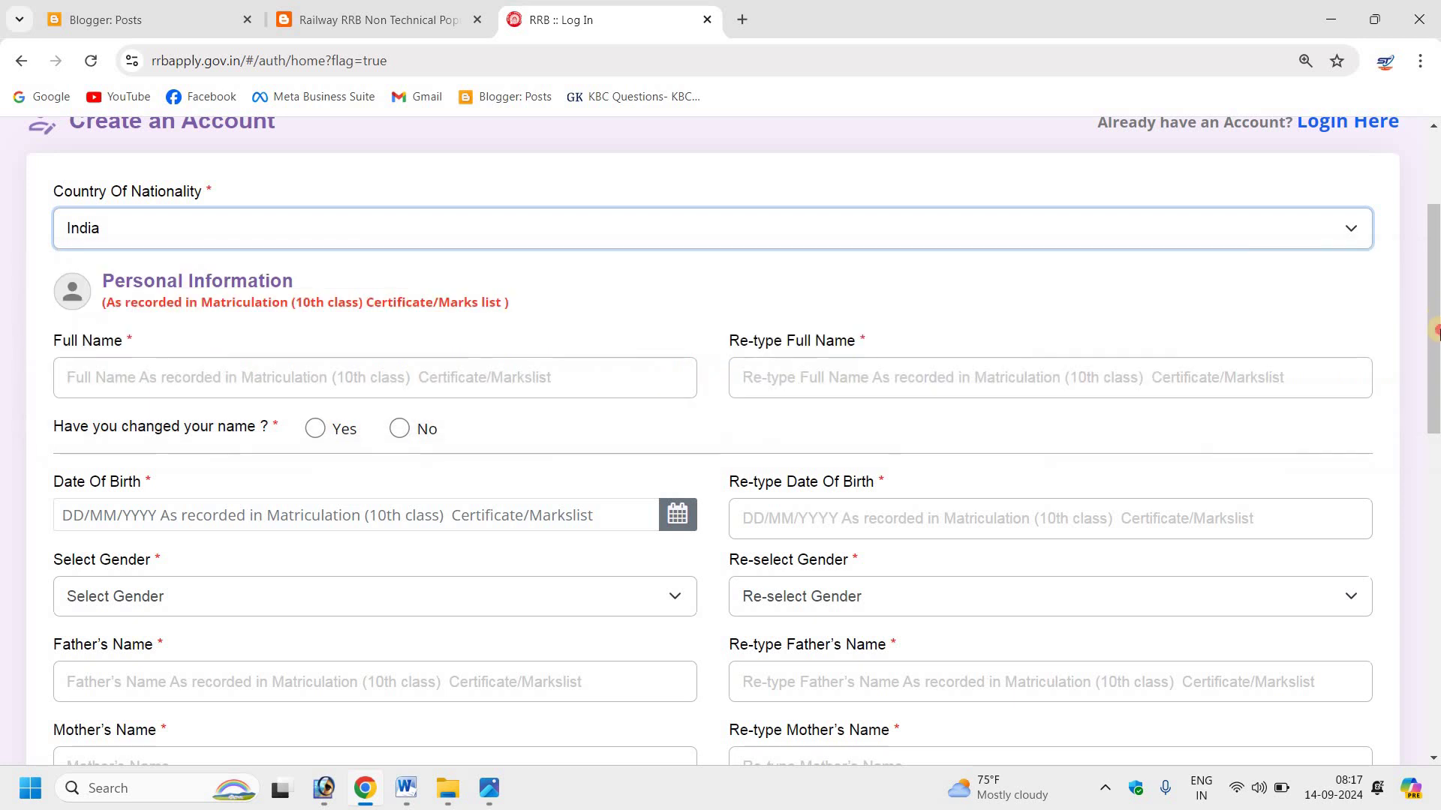
Answer No to the changed-name question and look at the gender selection fields without choosing a value.
scroll(270, 321, down, 2)
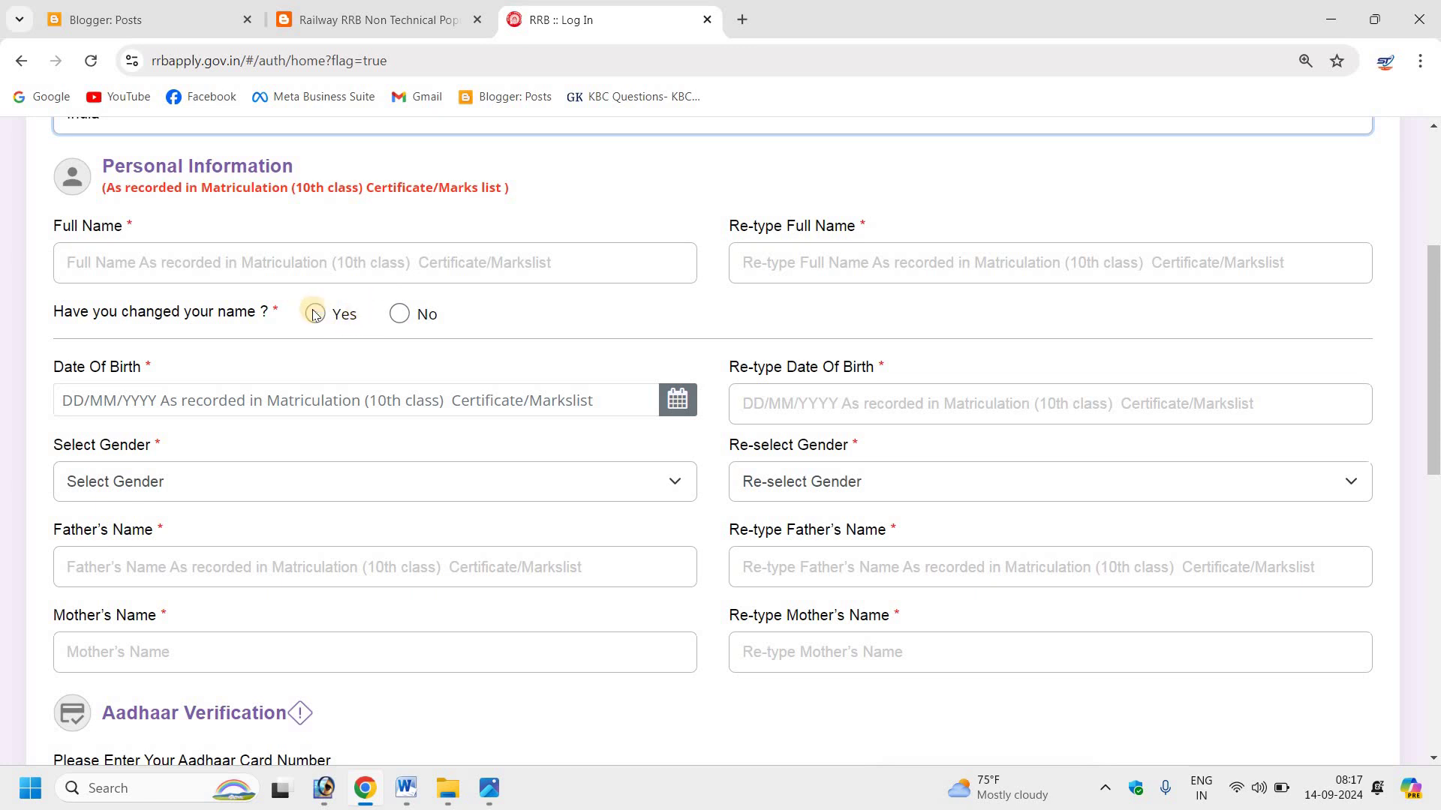
click(399, 314)
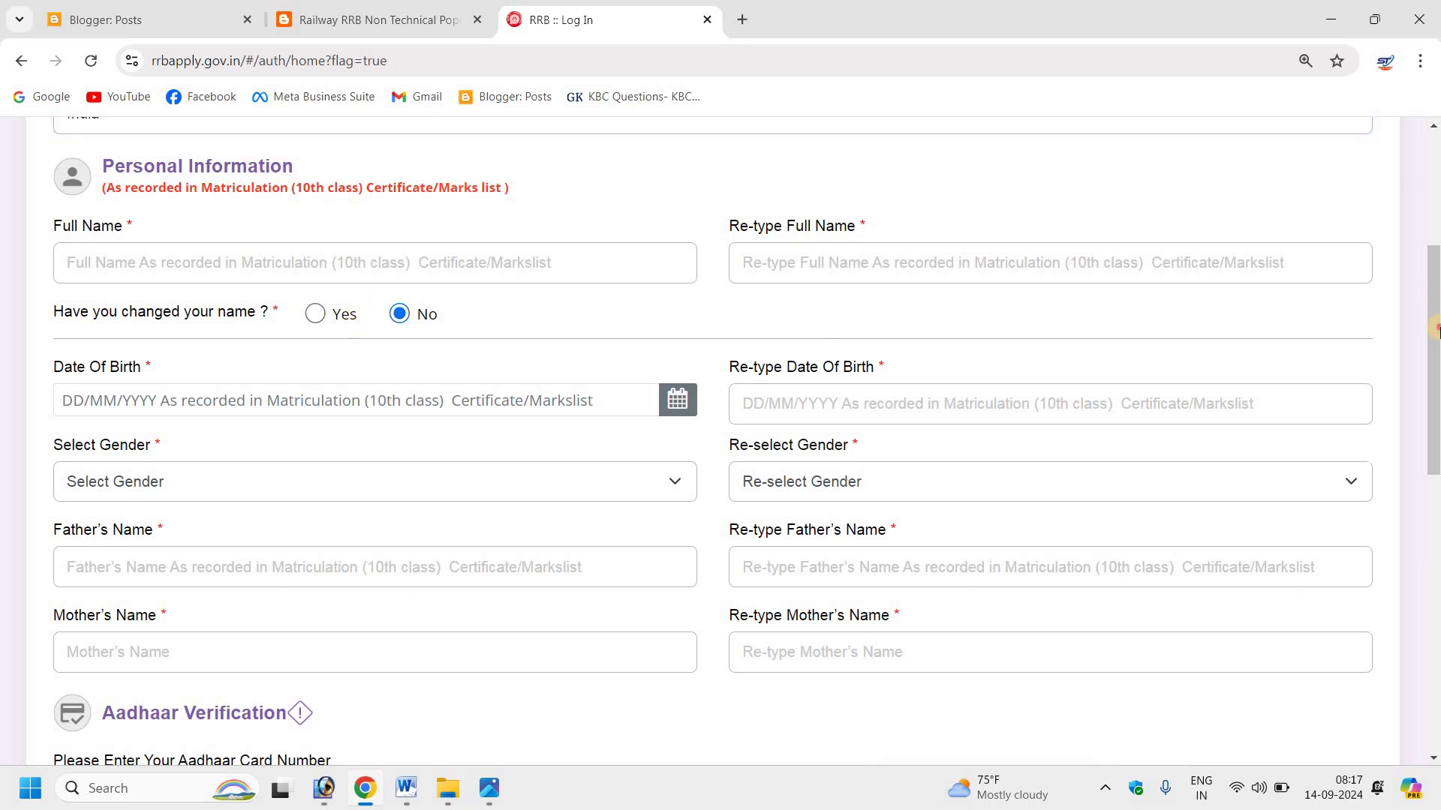
scroll(243, 200, down, 3)
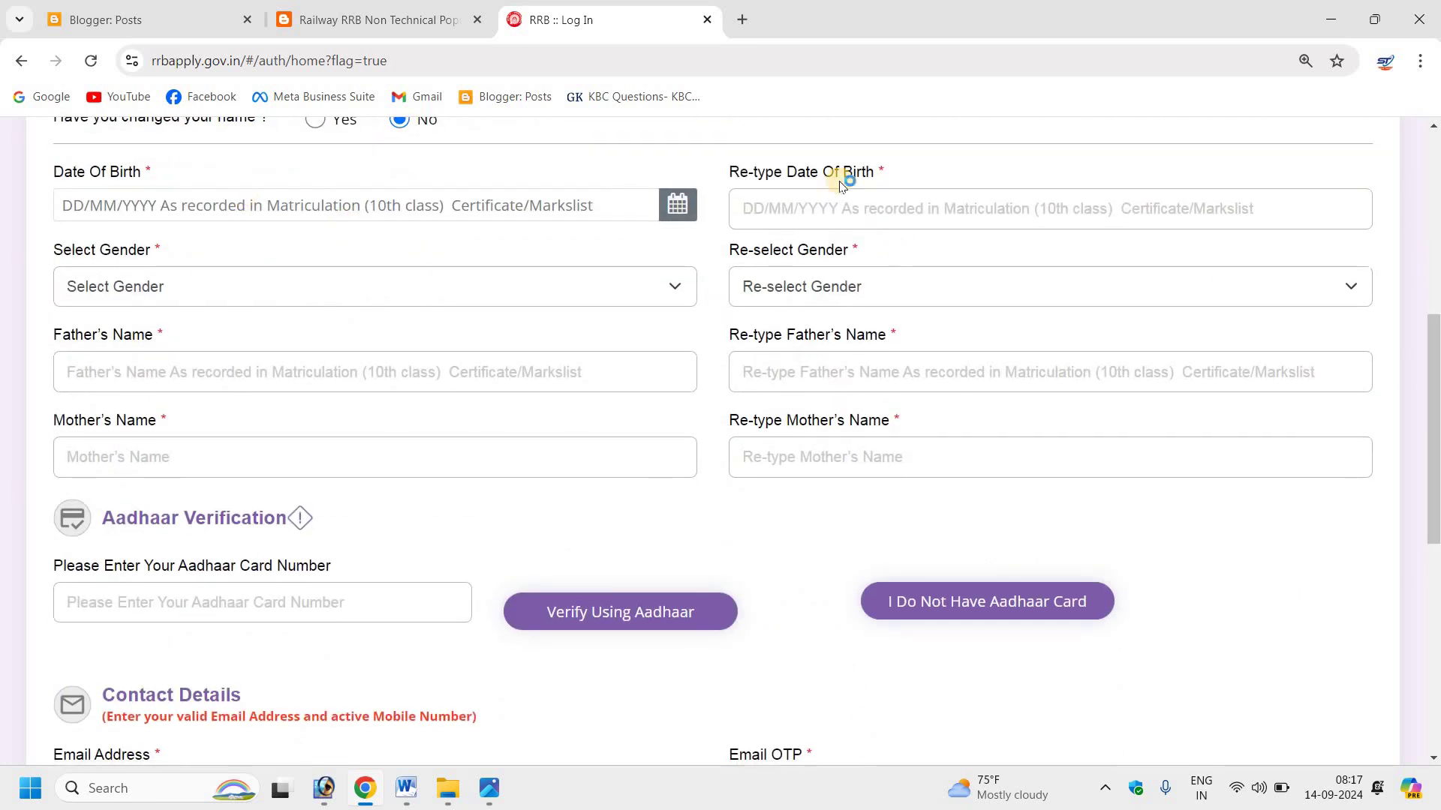
click(451, 293)
click(884, 285)
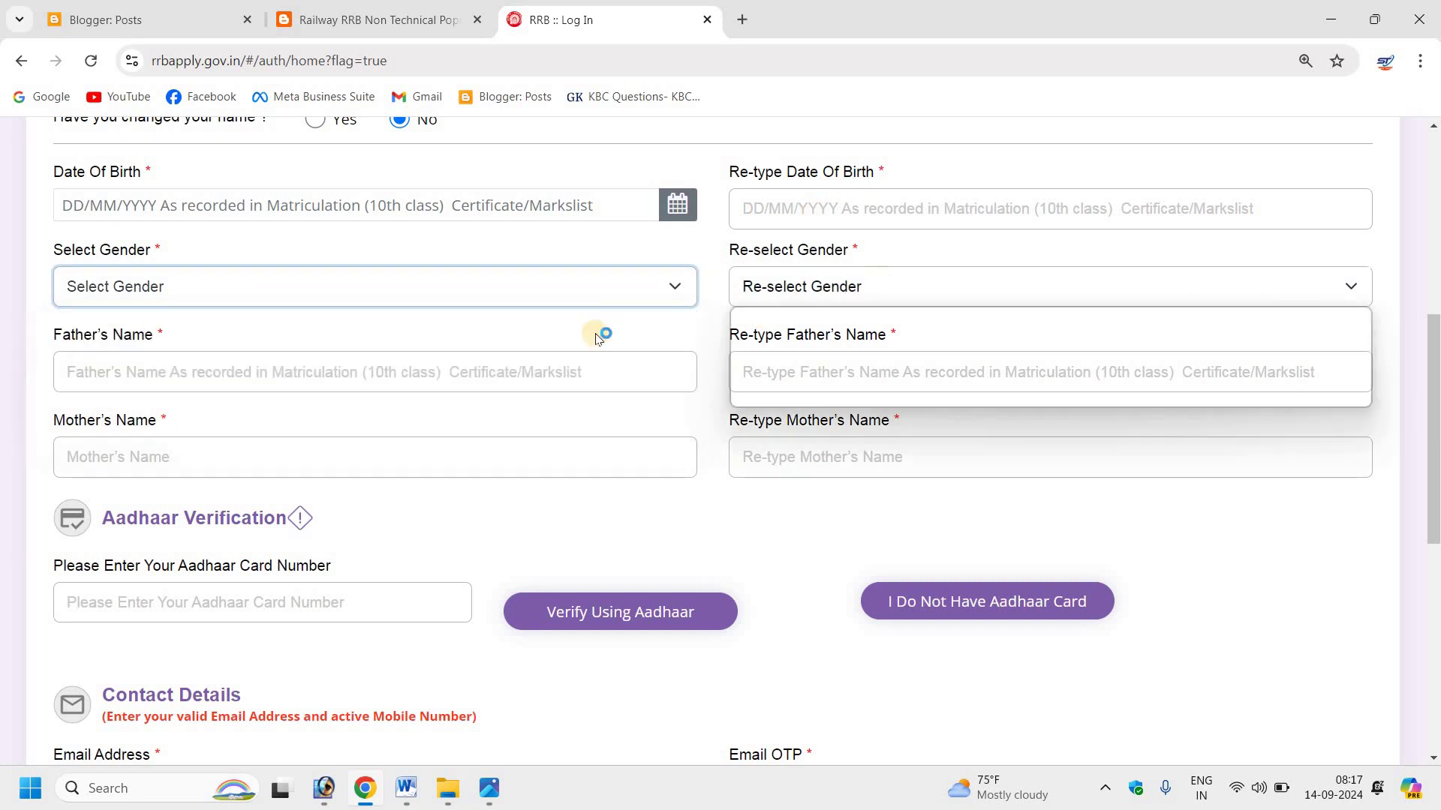
click(768, 370)
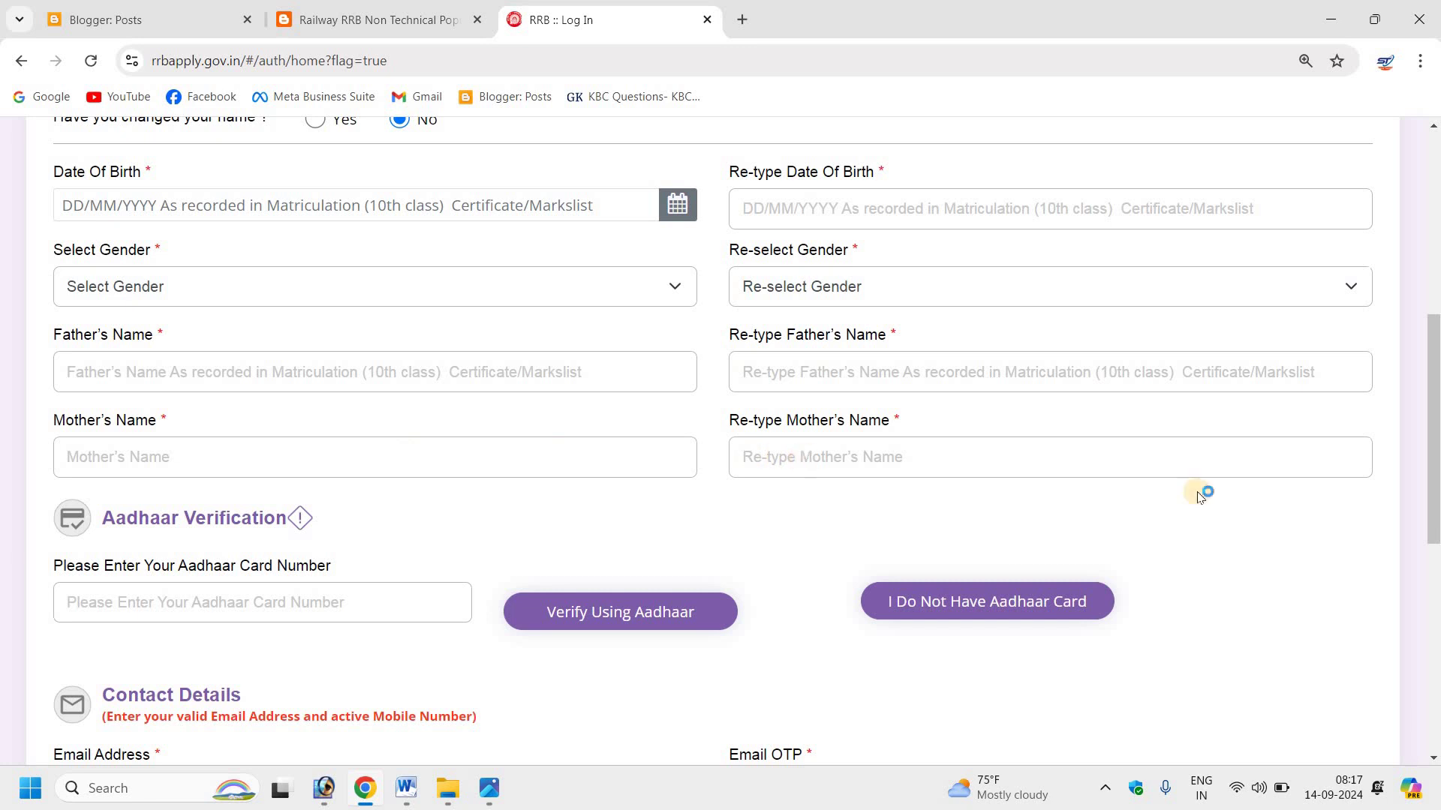
Examine the Aadhaar verification, contact details, password and captcha sections of the registration form.
scroll(1403, 540, down, 2)
scroll(1403, 540, down, 3)
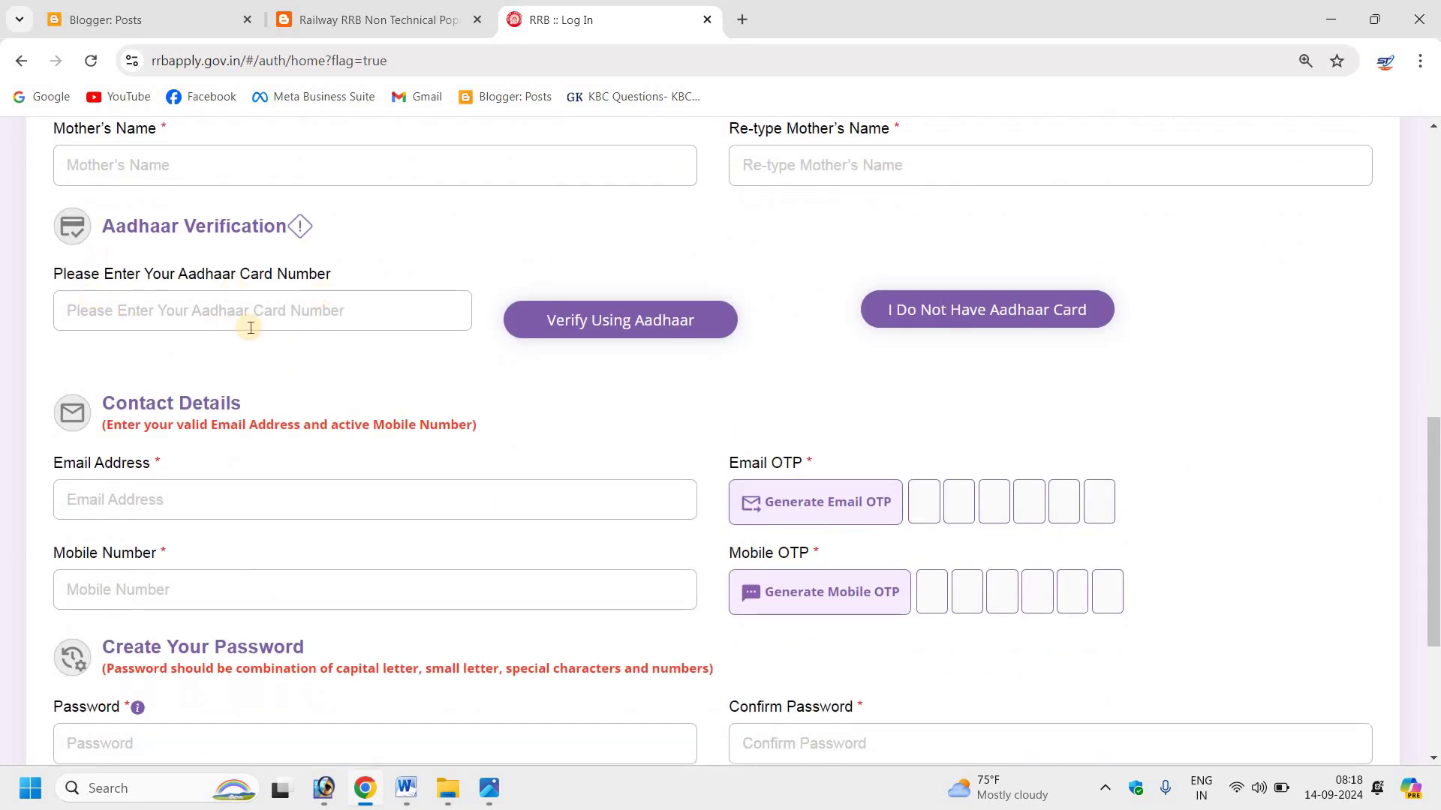
click(621, 315)
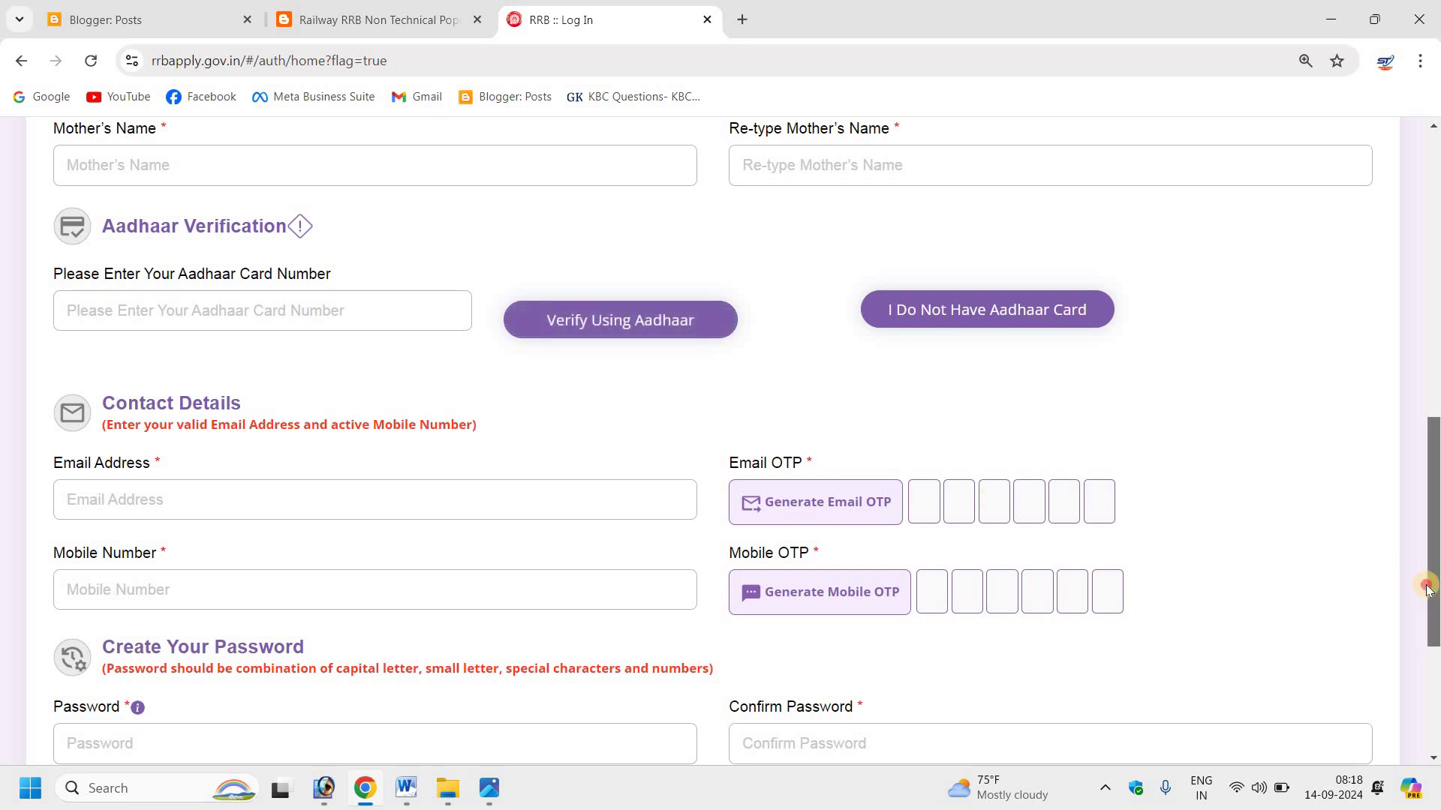
scroll(1426, 585, down, 2)
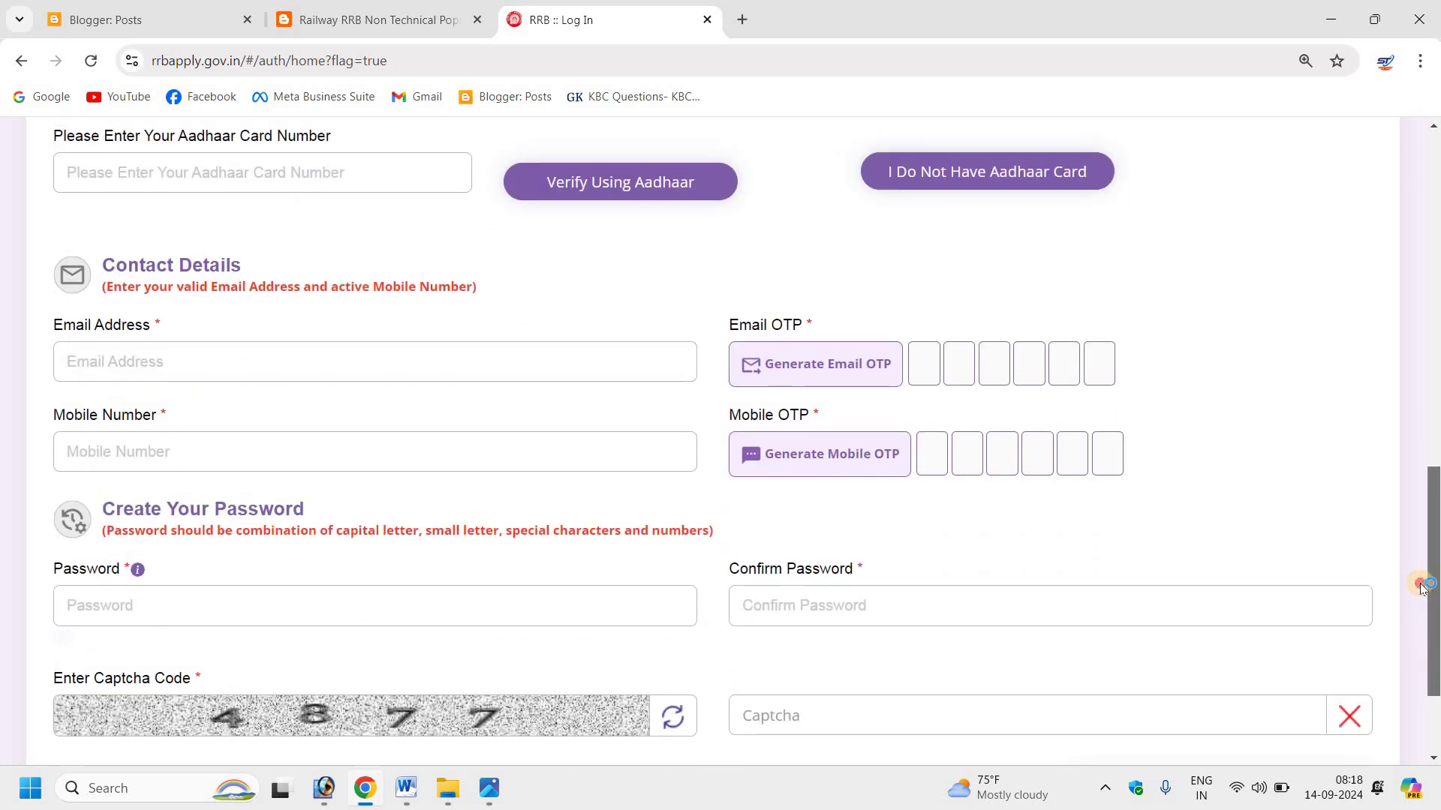
scroll(240, 322, down, 2)
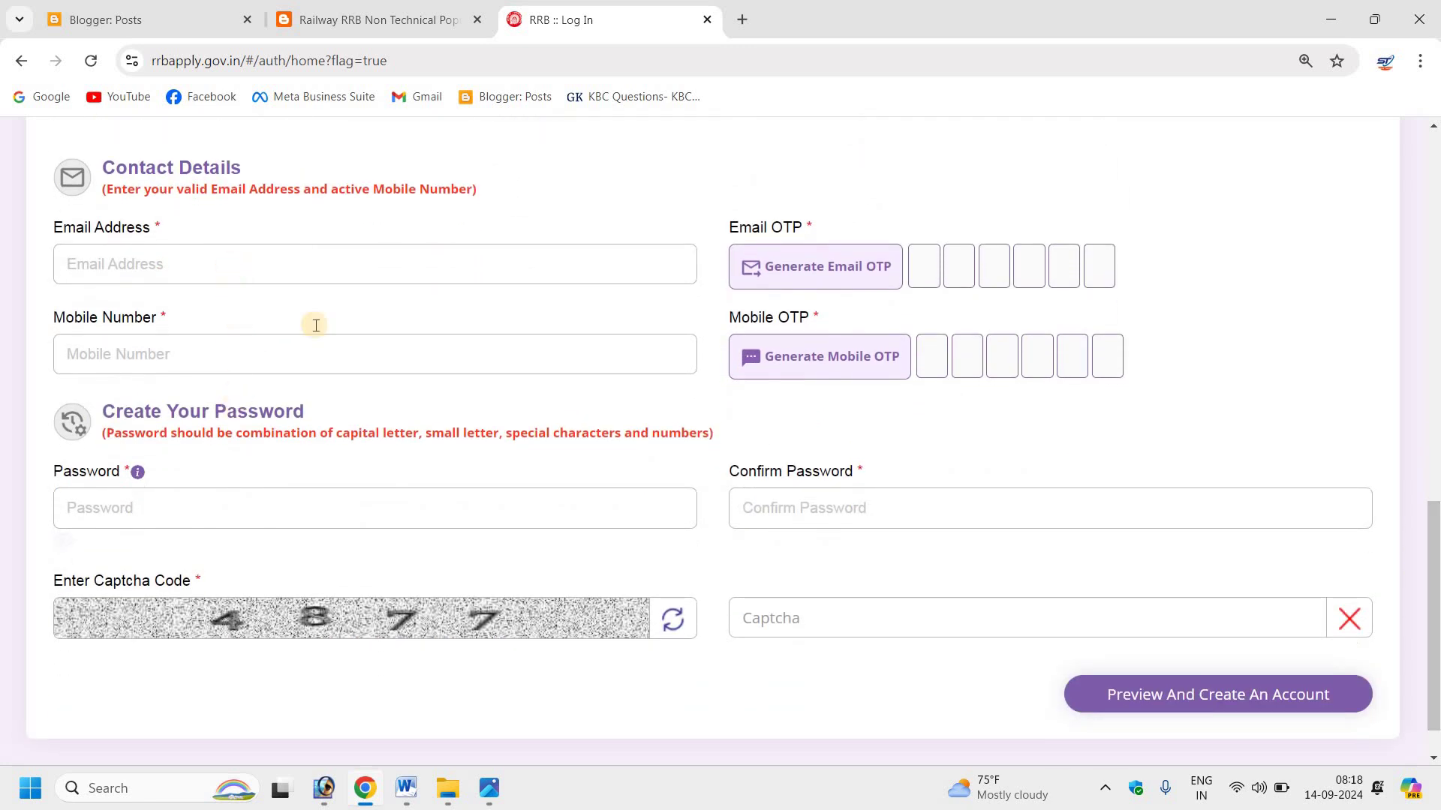
click(893, 267)
click(1189, 692)
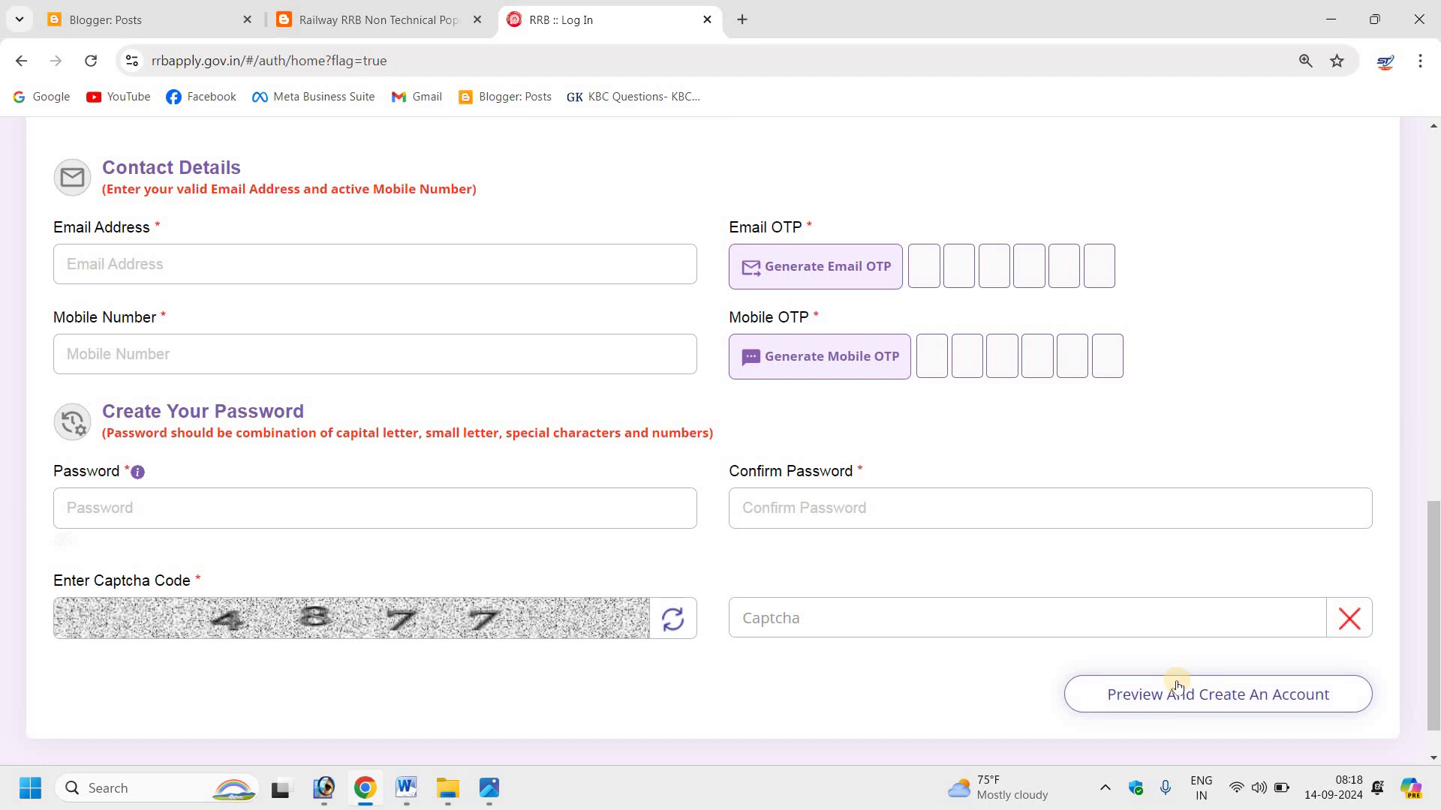
click(1177, 686)
scroll(1174, 679, down, 15)
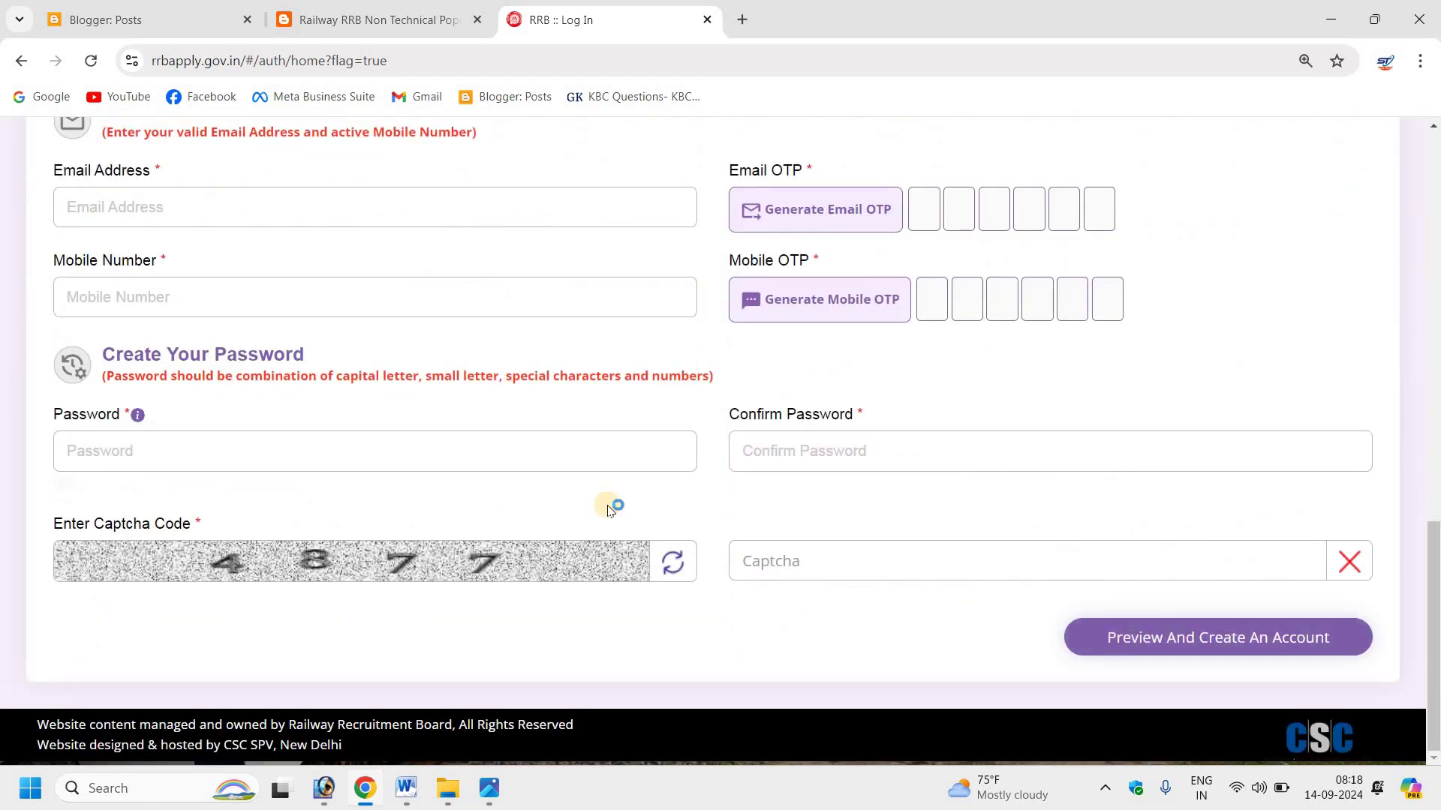
scroll(975, 322, up, 15)
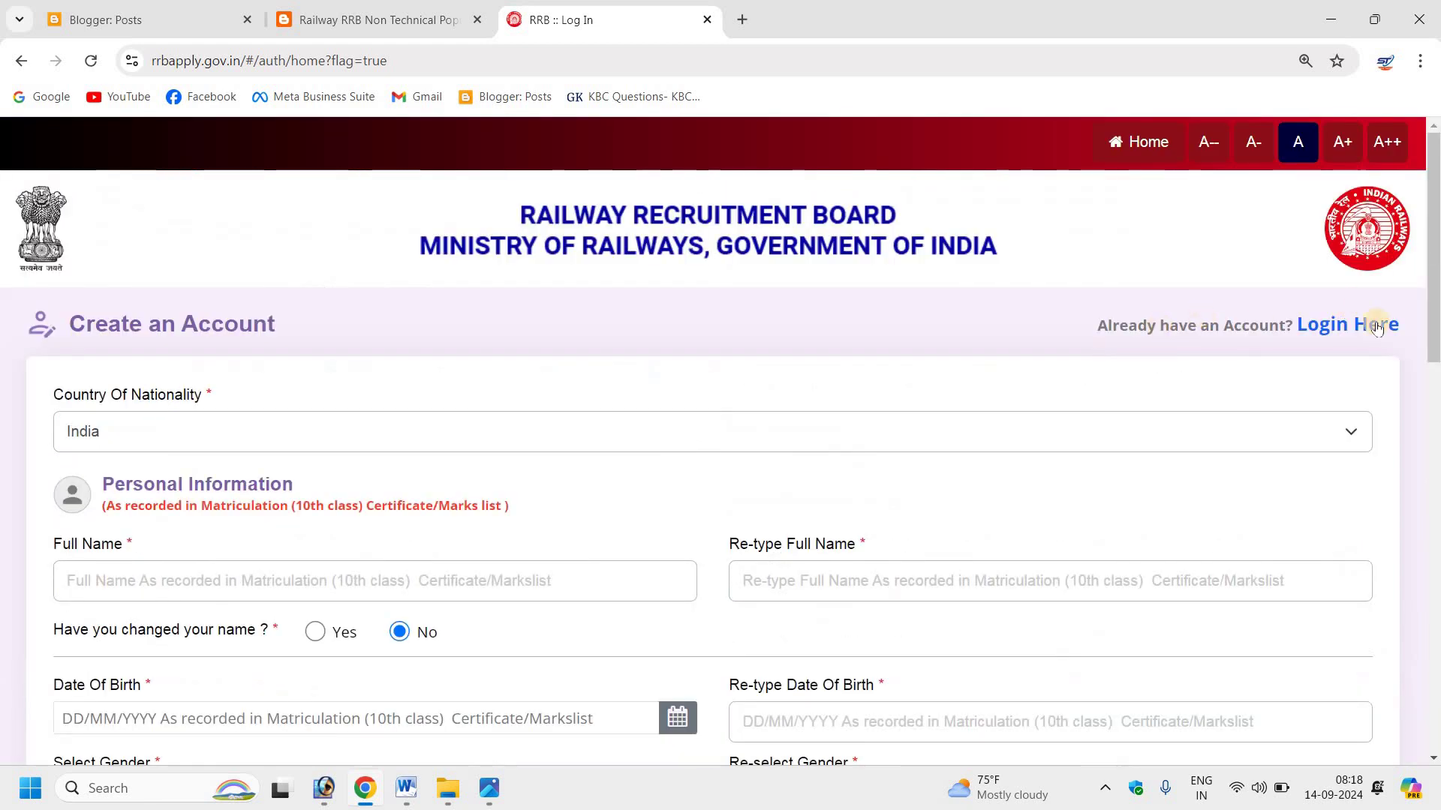
Open the sign-in page for existing accounts, enlarge it and look at the password recovery option.
click(1323, 326)
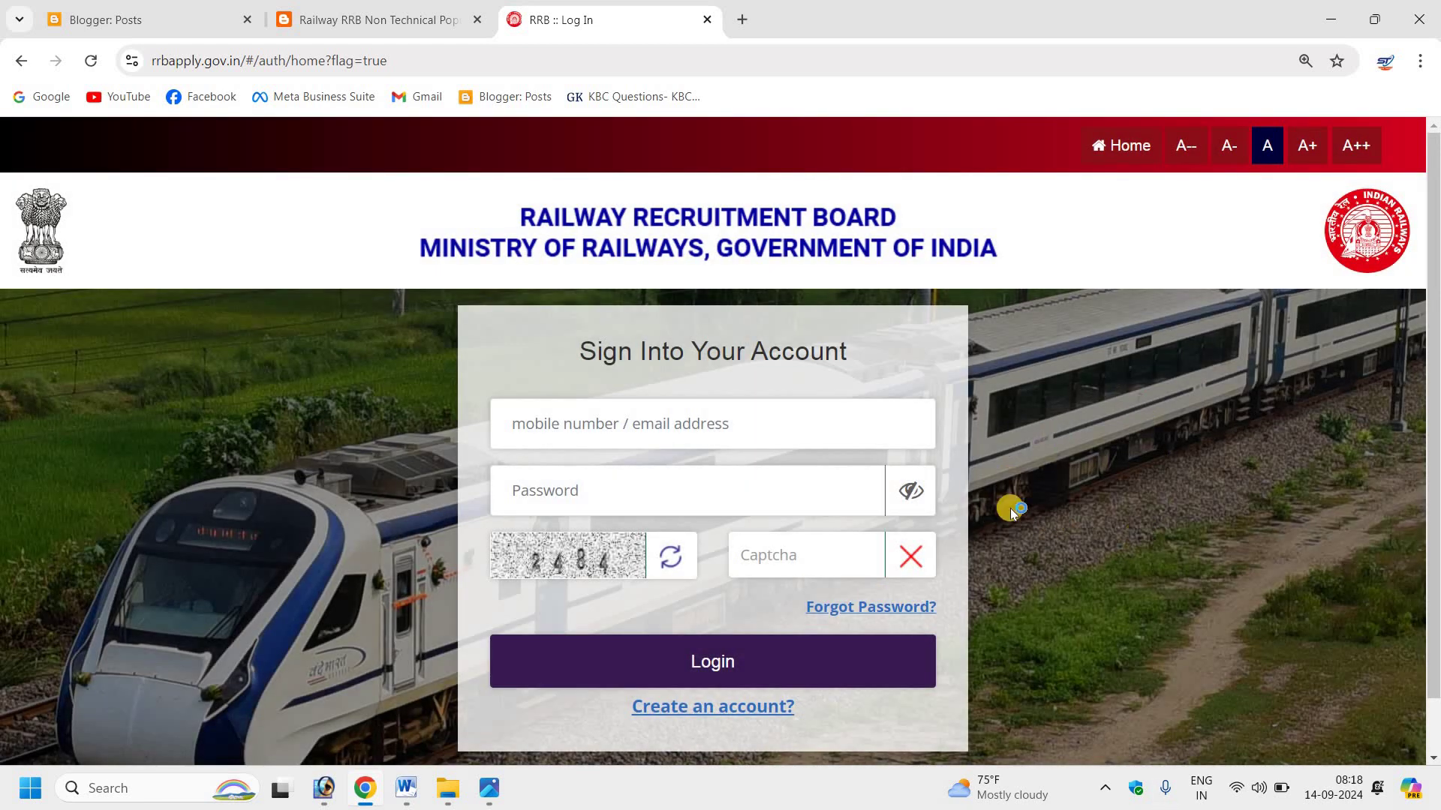
scroll(631, 427, down, 1)
key(ctrl+plus)
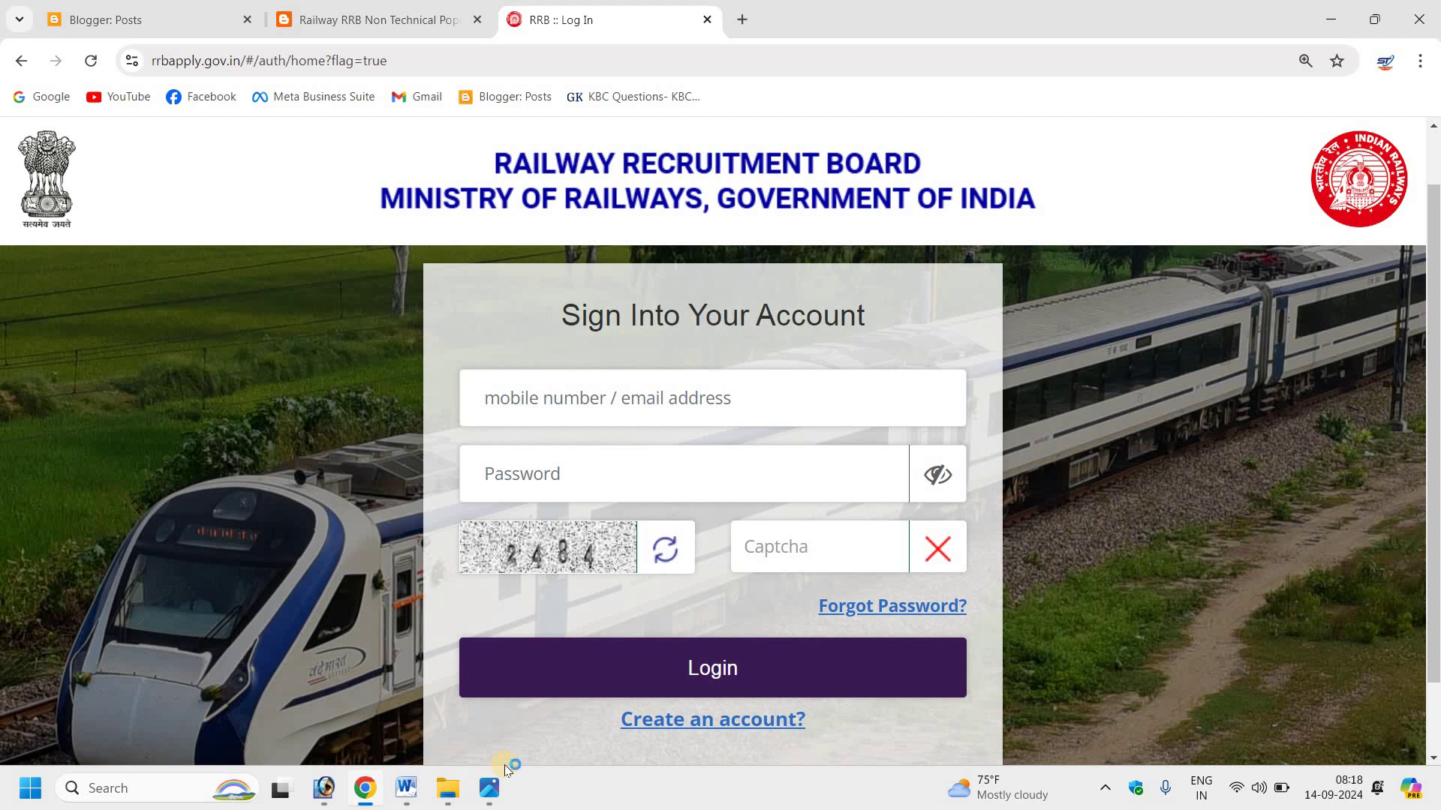
click(893, 606)
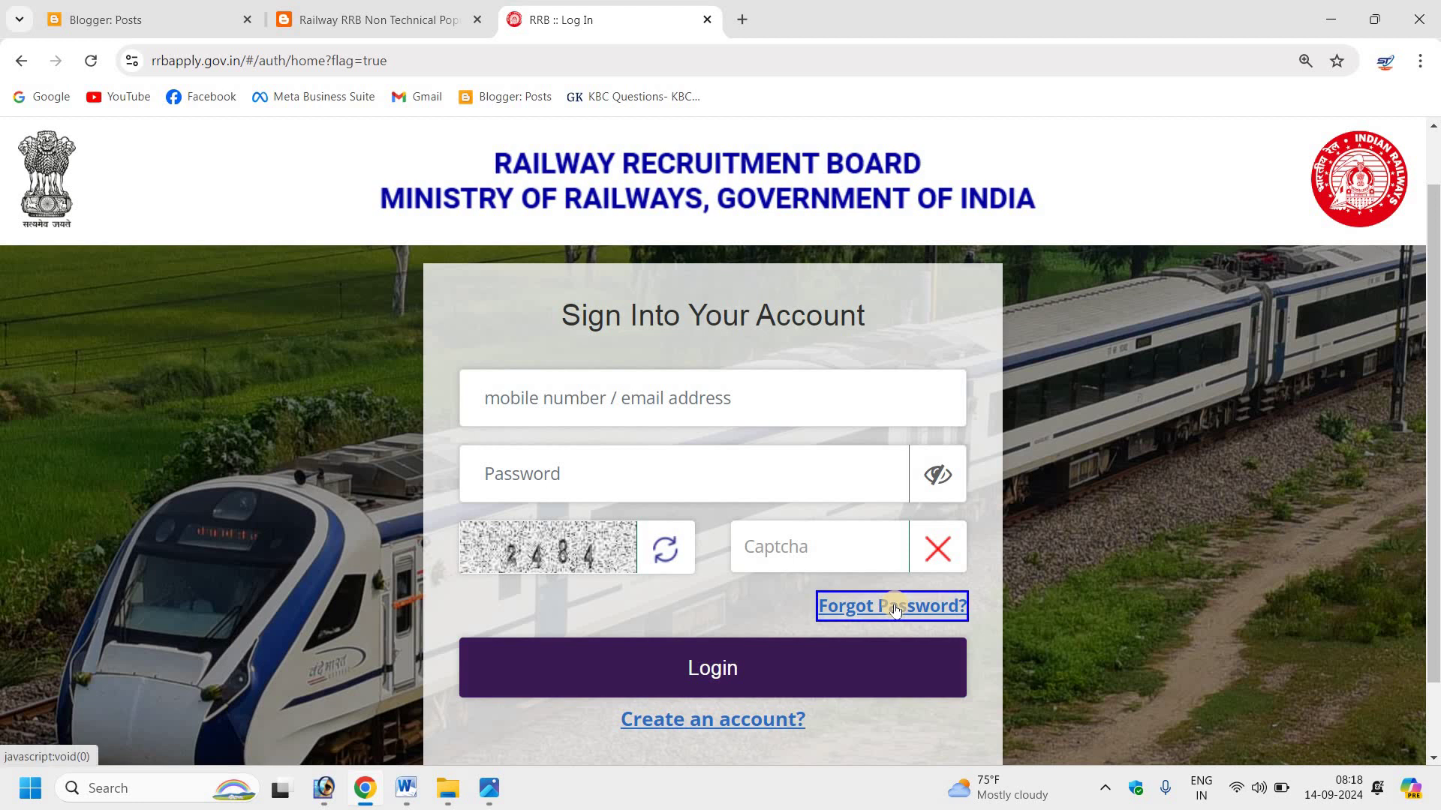
click(760, 776)
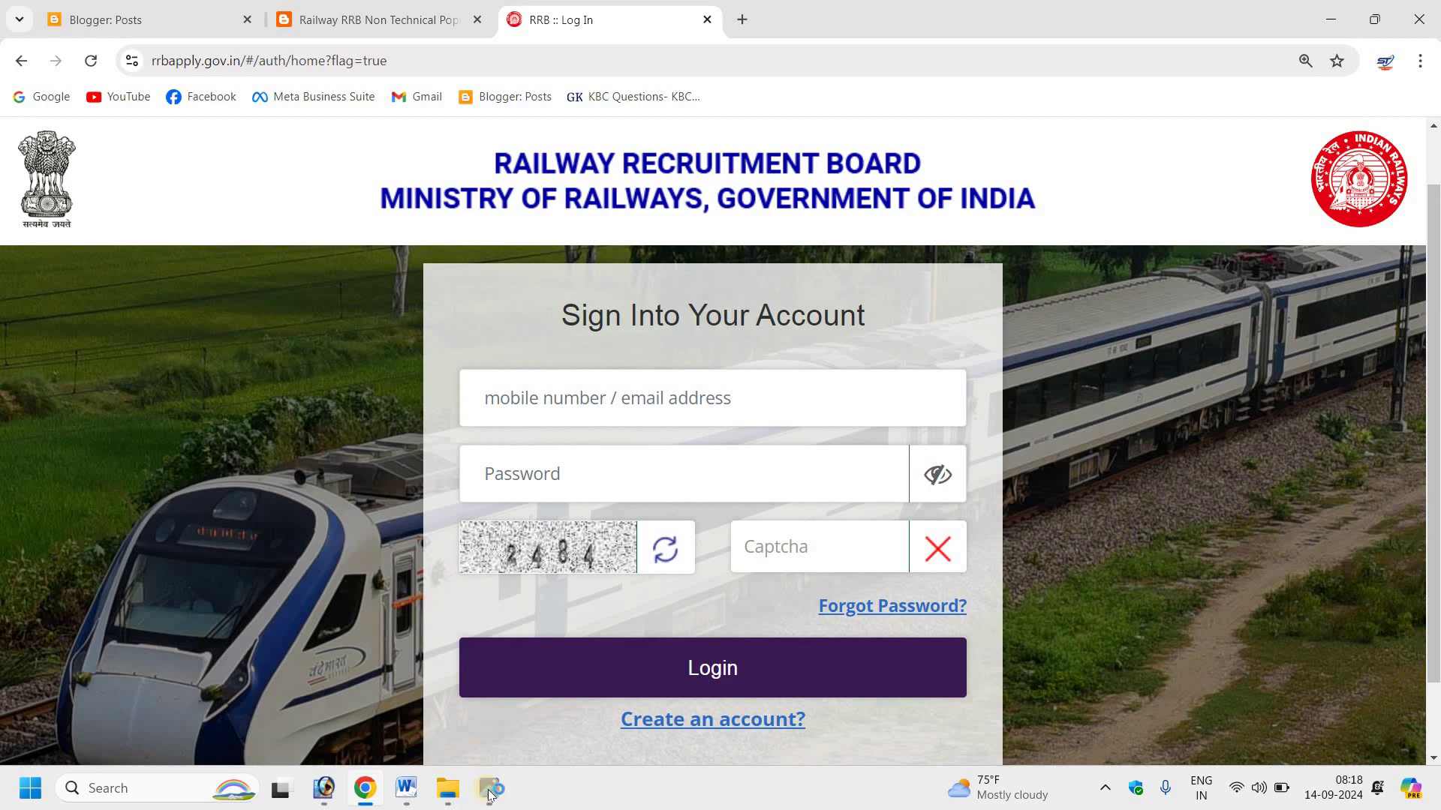
For CEN 05/2024 NTPC Graduate Posts, choose RRB Prayagraj, declare not being debarred, and proceed with the application.
mouse_move(488, 794)
click(504, 698)
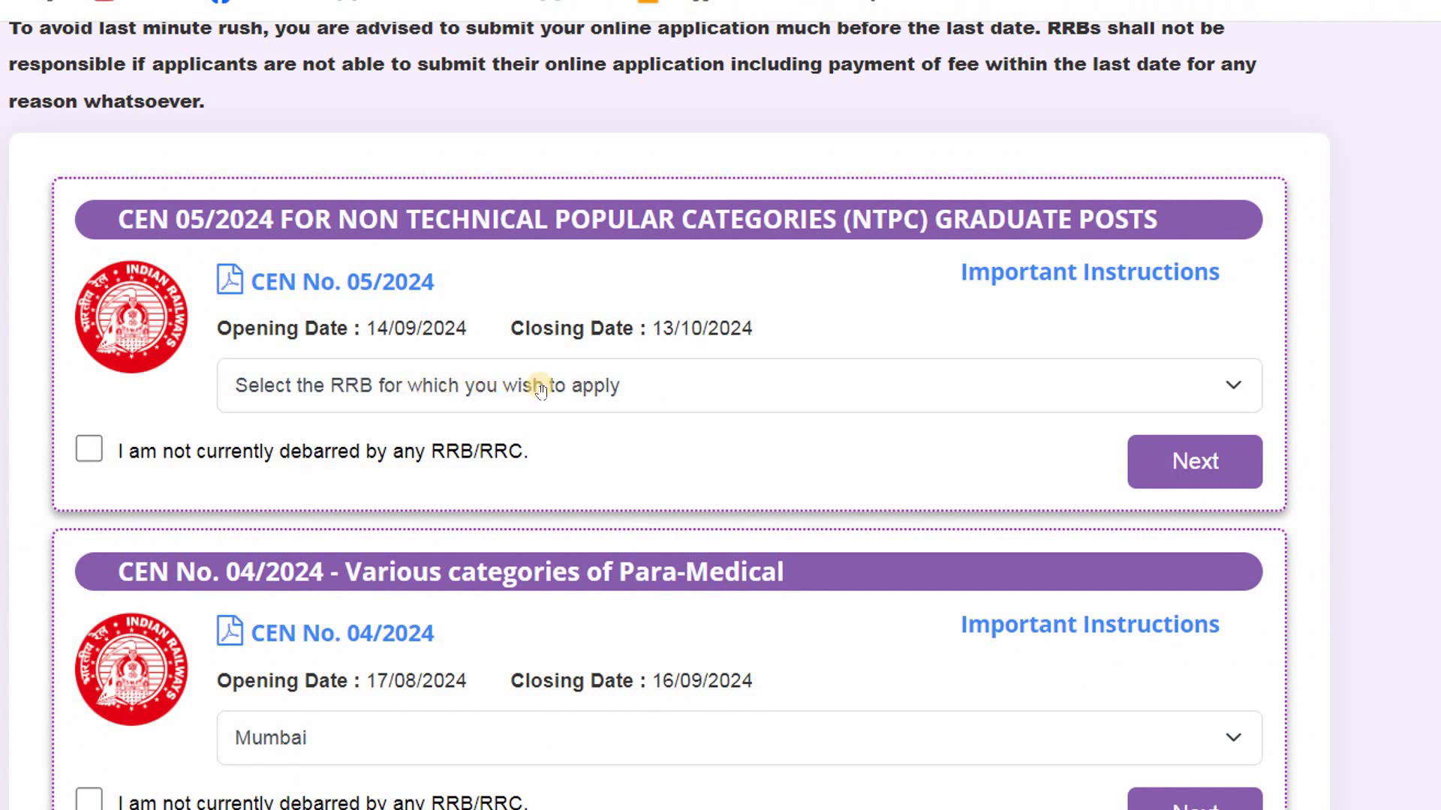
click(638, 398)
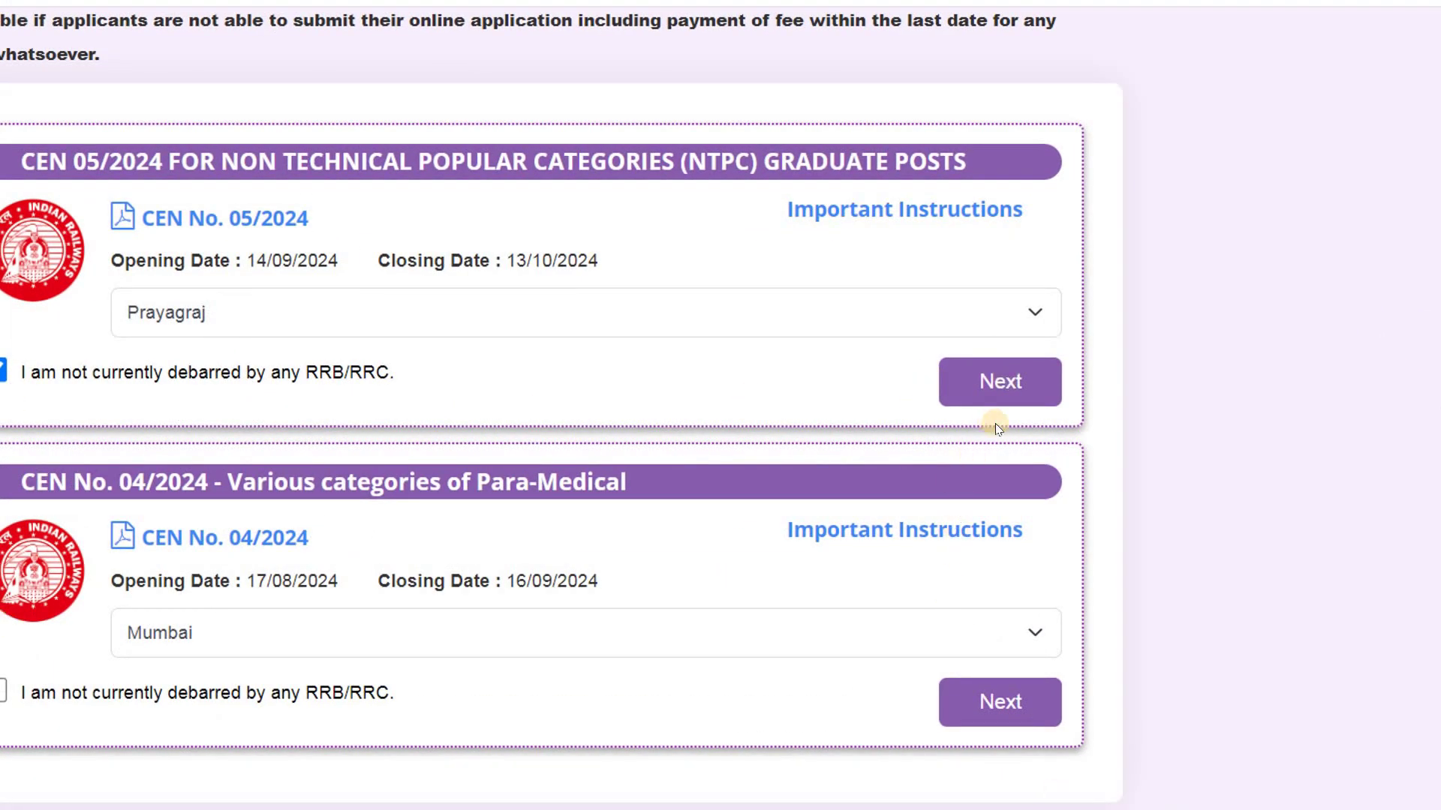
click(998, 394)
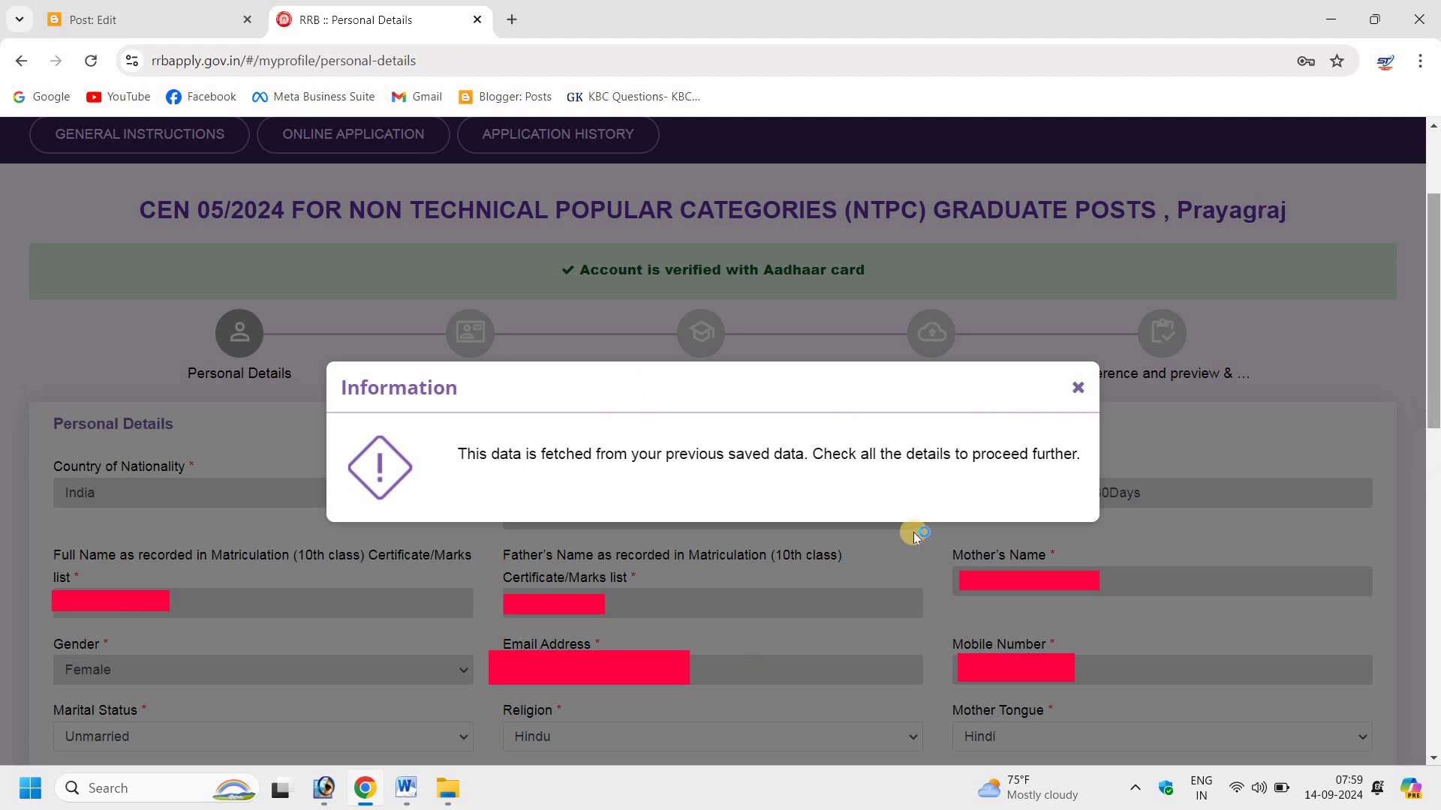
Dismiss the saved-data notice, review the personal, community and address details, save them and continue to Other Details.
click(1116, 436)
scroll(960, 501, down, 1)
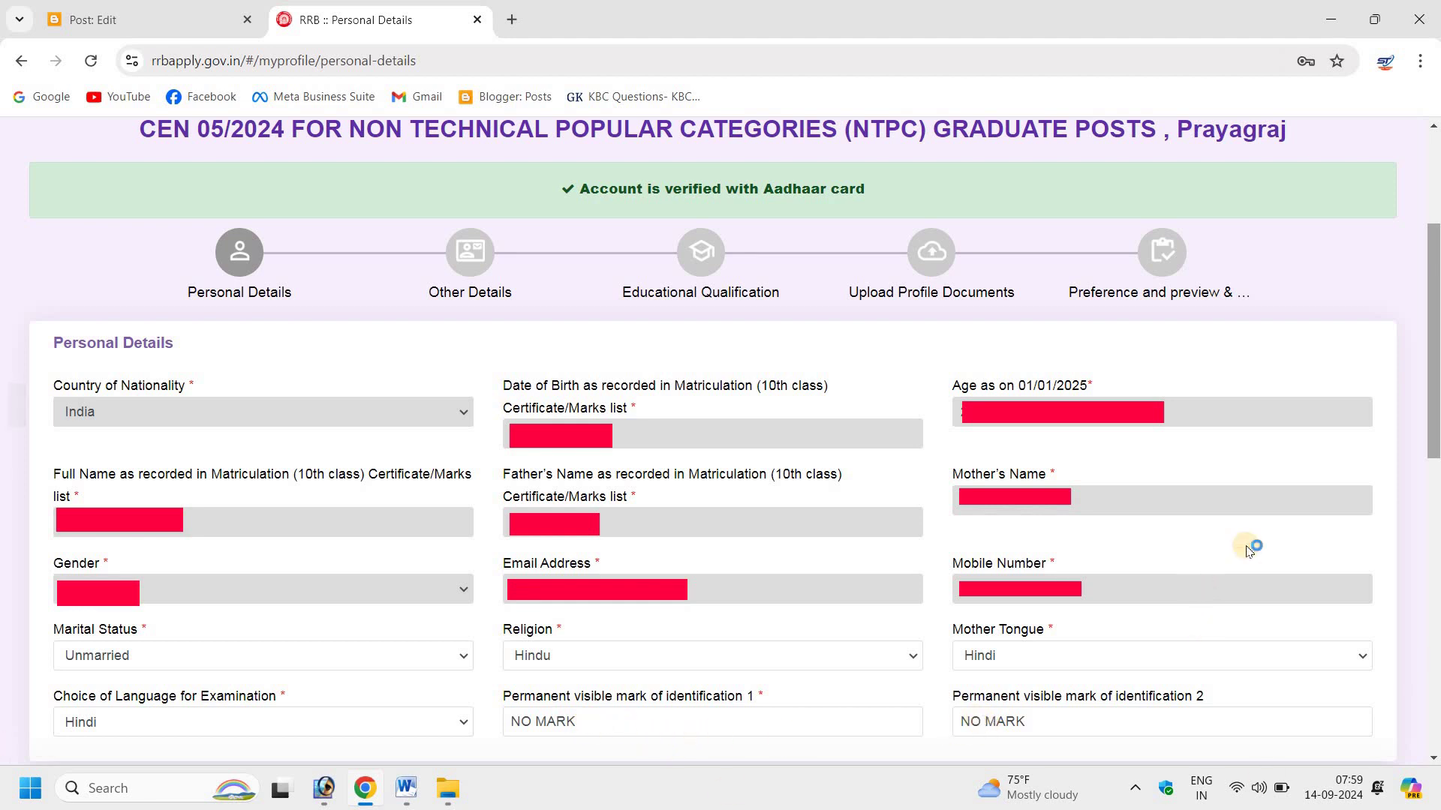
scroll(439, 268, down, 10)
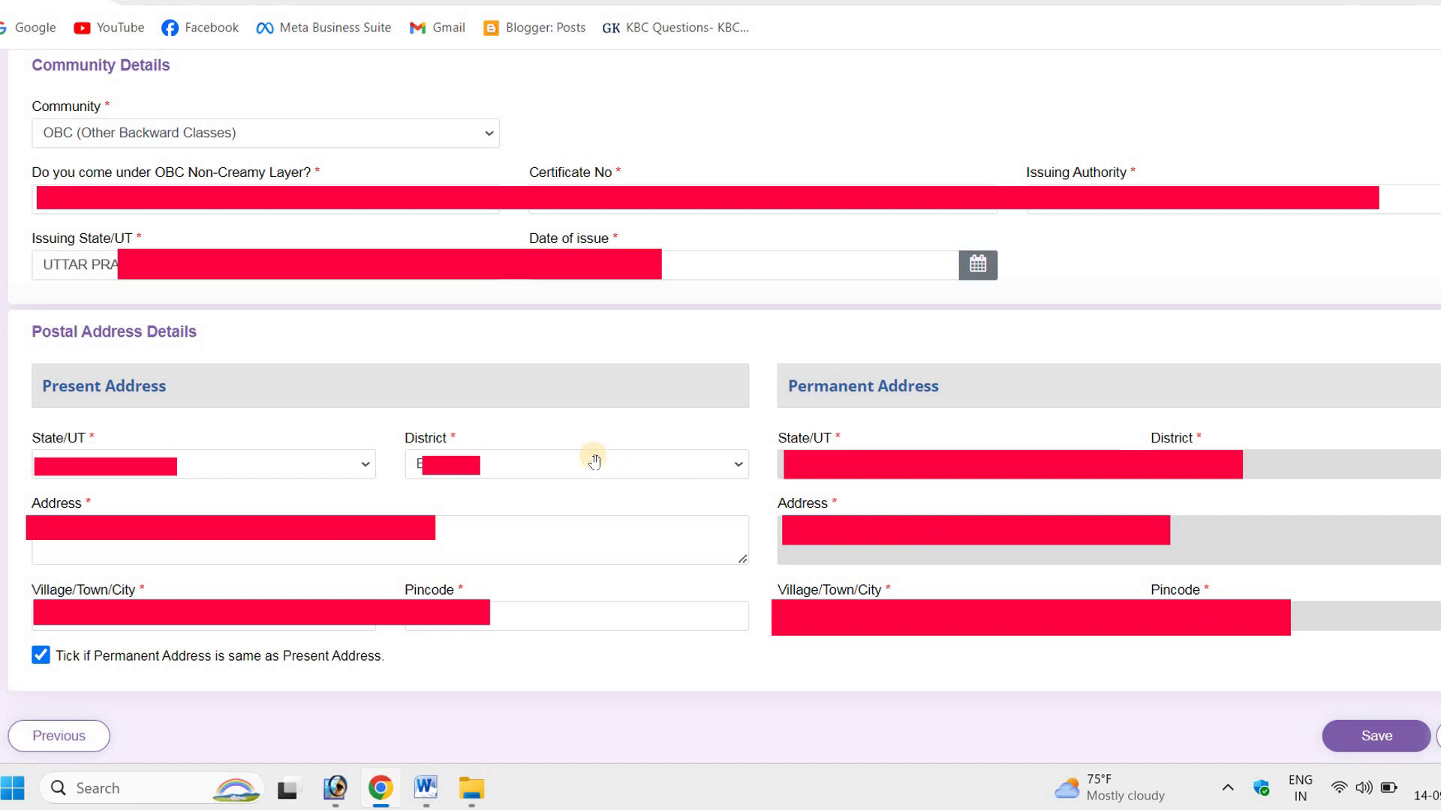
click(1373, 739)
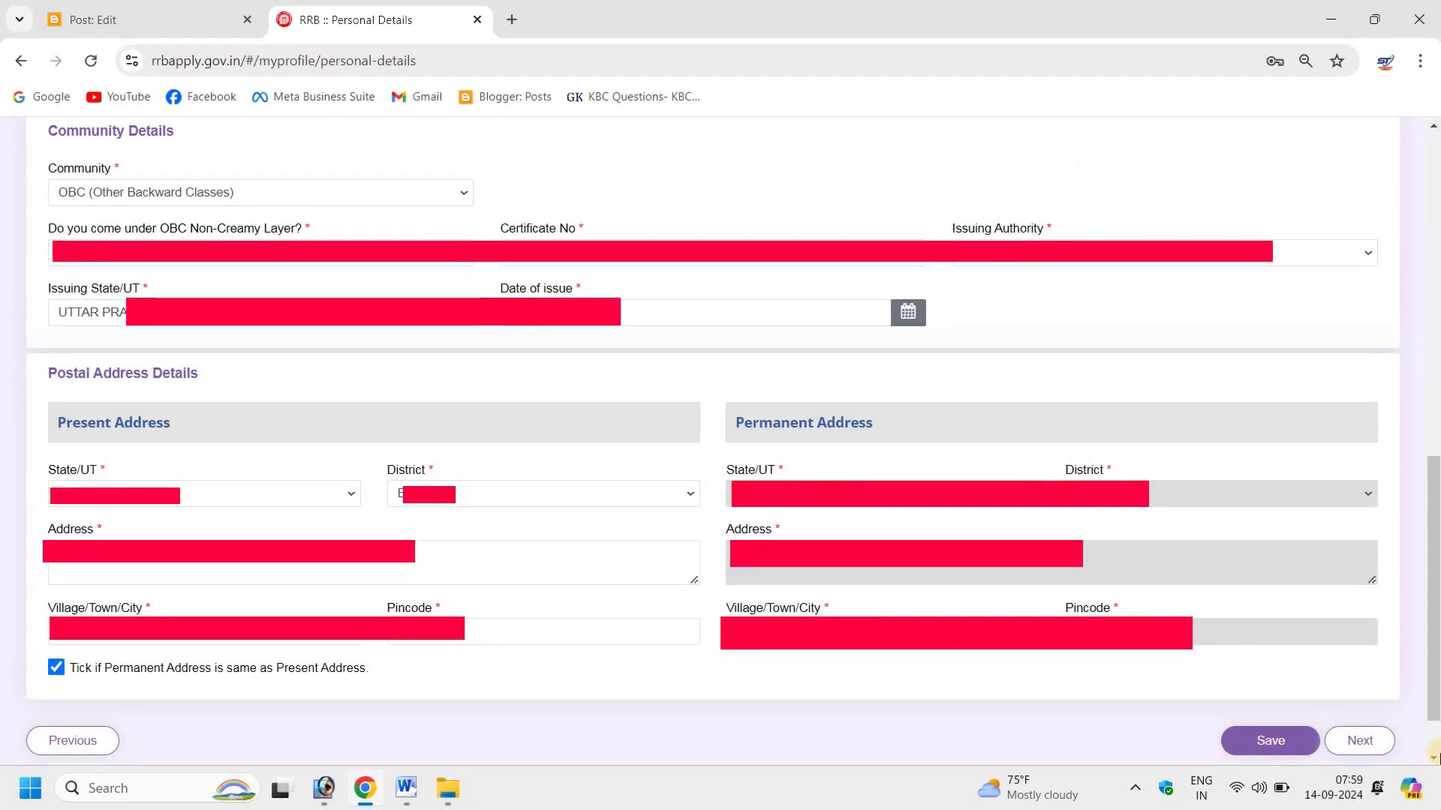
click(1340, 743)
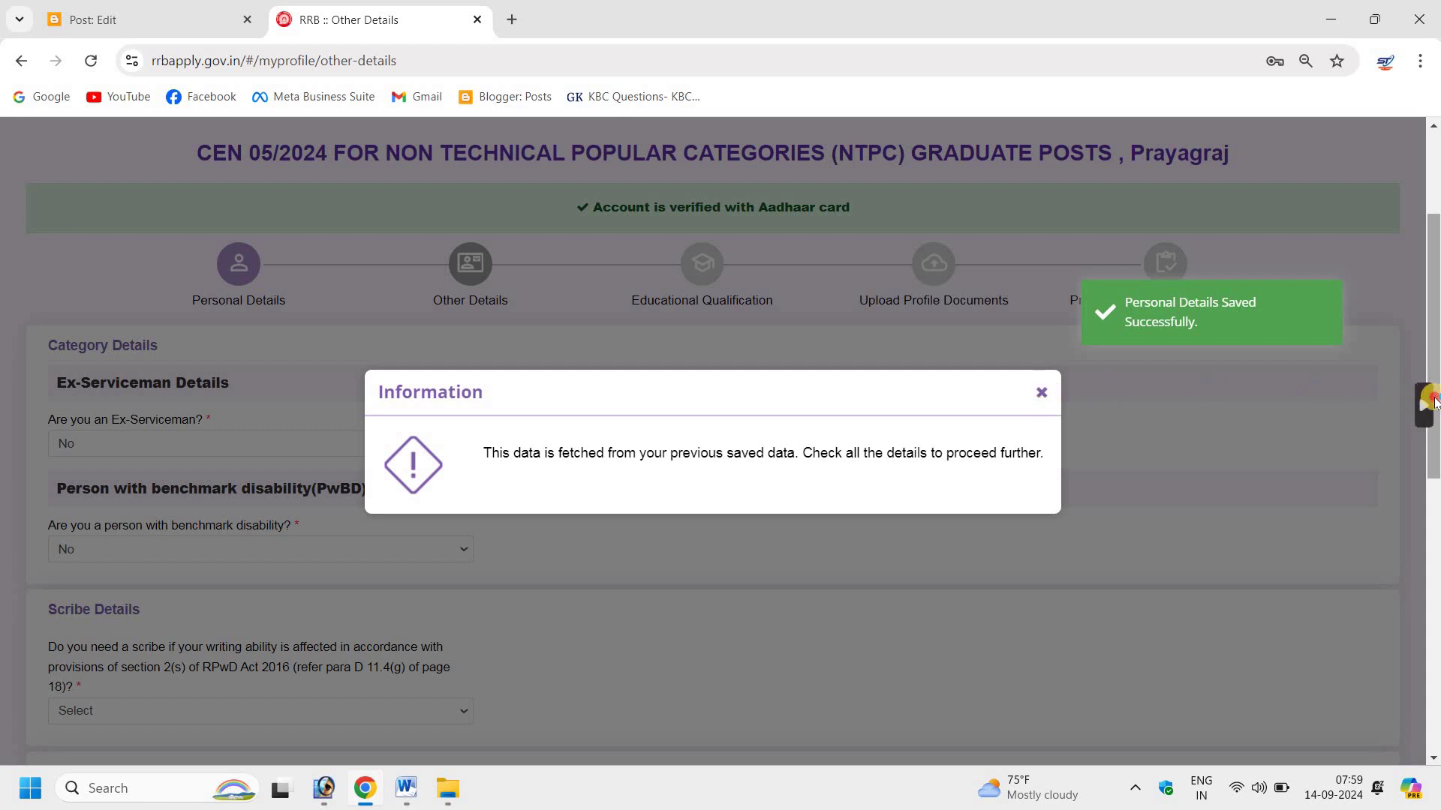
Dismiss the notice, review the Other Details through the bank details for fee refund, and confirm the IFSC code.
click(633, 559)
scroll(601, 499, down, 10)
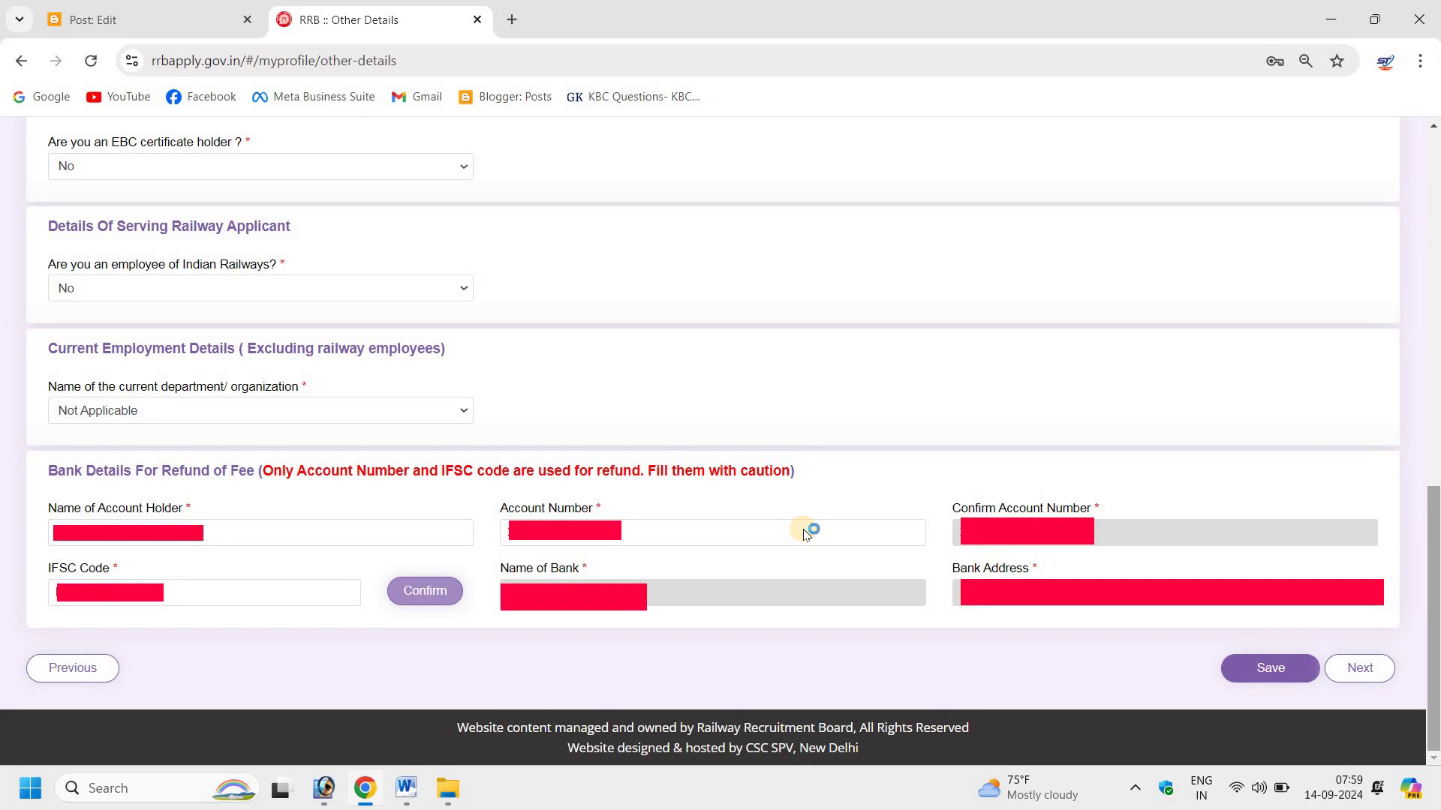
click(212, 533)
click(613, 537)
click(1028, 530)
click(425, 593)
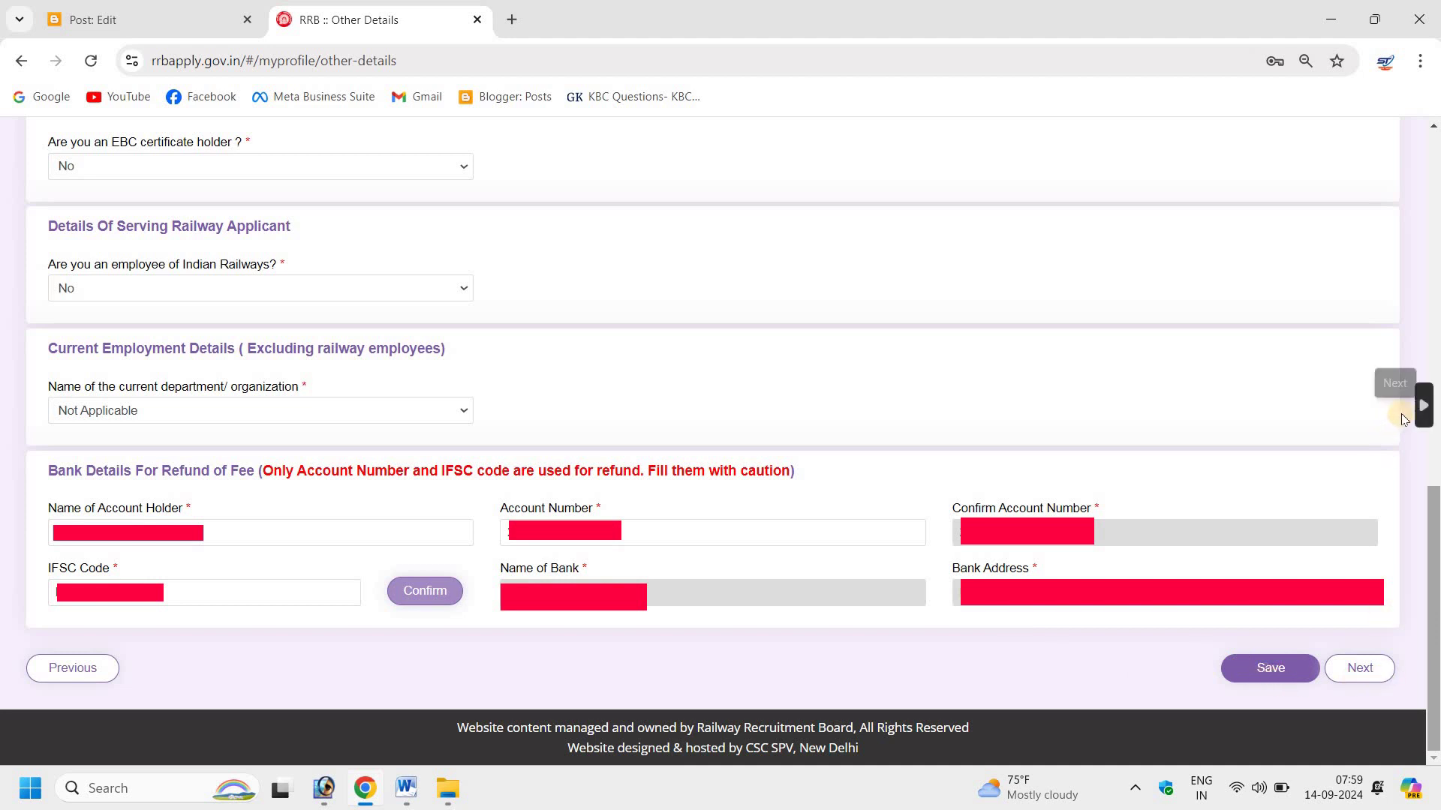
Move on from Other Details to Educational Qualification, add the Bachelor degree as an essential qualification, and proceed to Upload Profile Documents.
click(1425, 410)
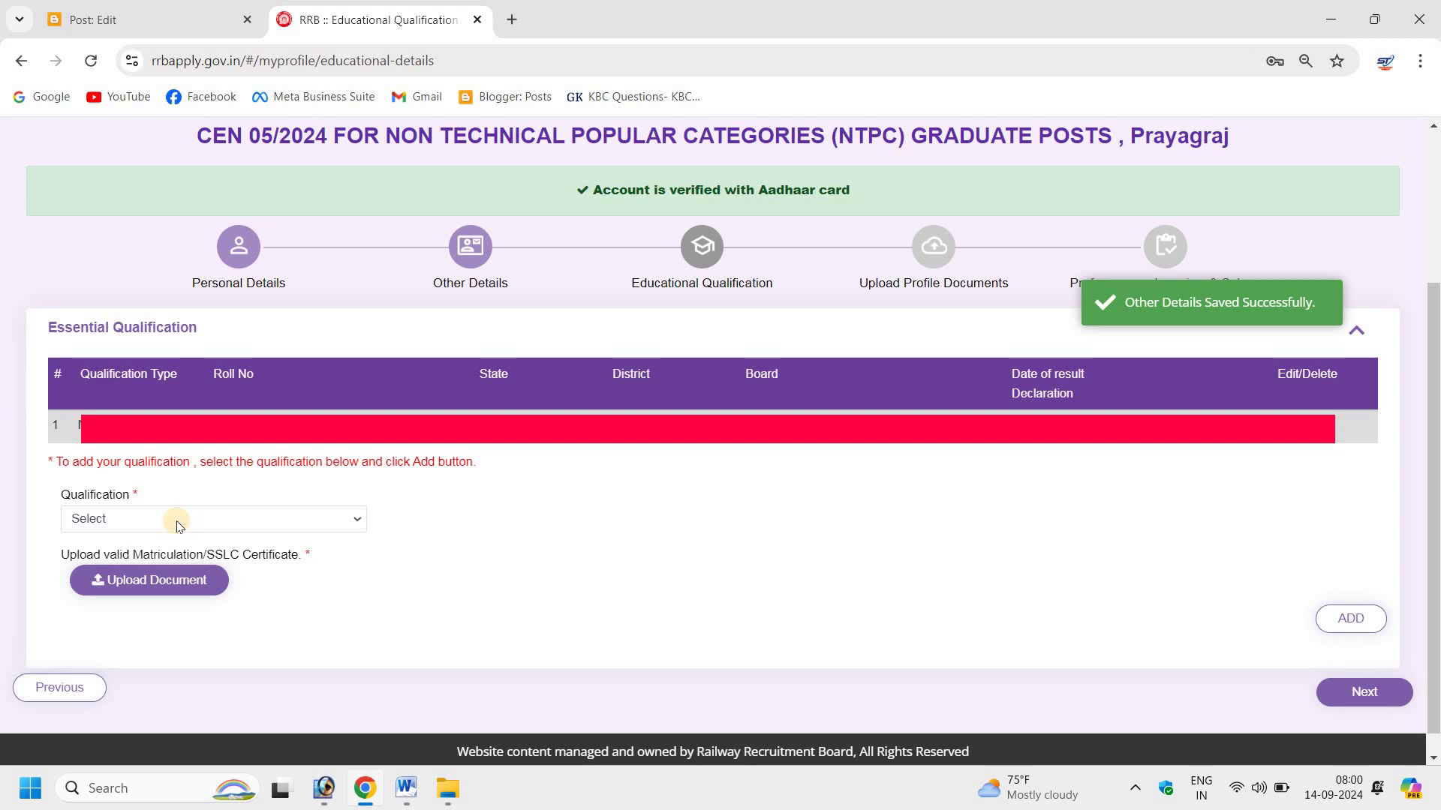
click(185, 362)
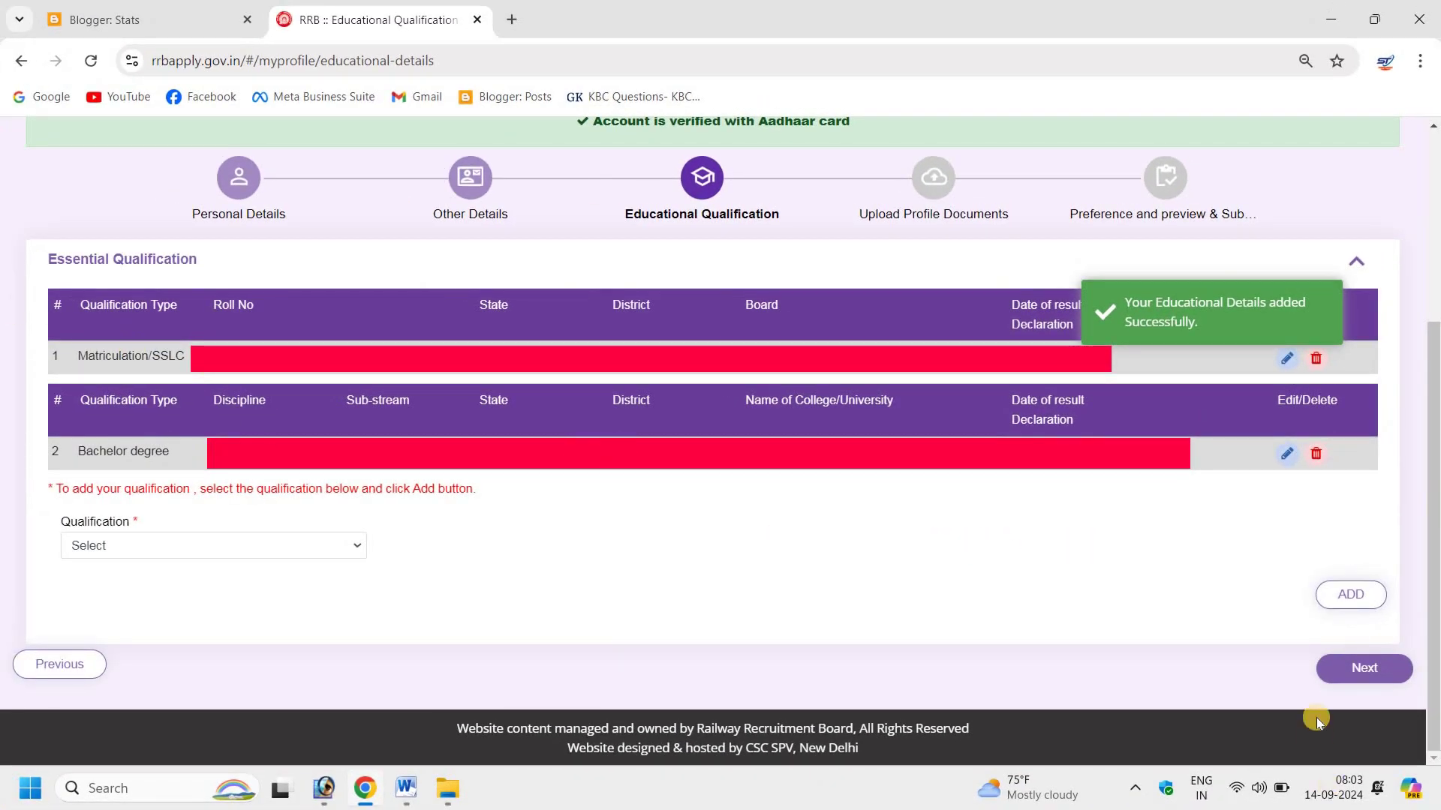
click(1373, 673)
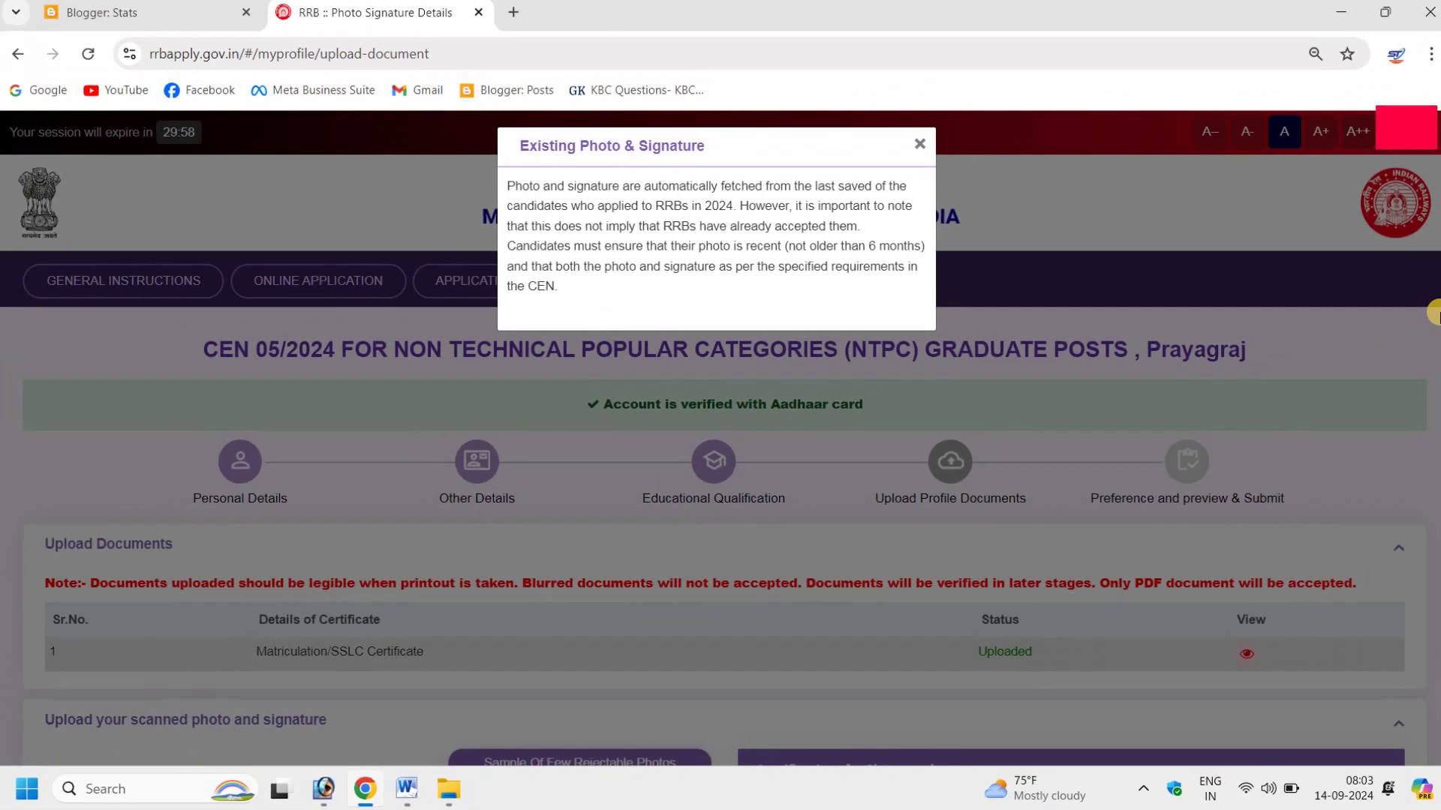
Dismiss the existing photo and signature notice, review the applicant's photo and signature, save them and continue to the post preferences.
click(969, 68)
scroll(995, 424, down, 10)
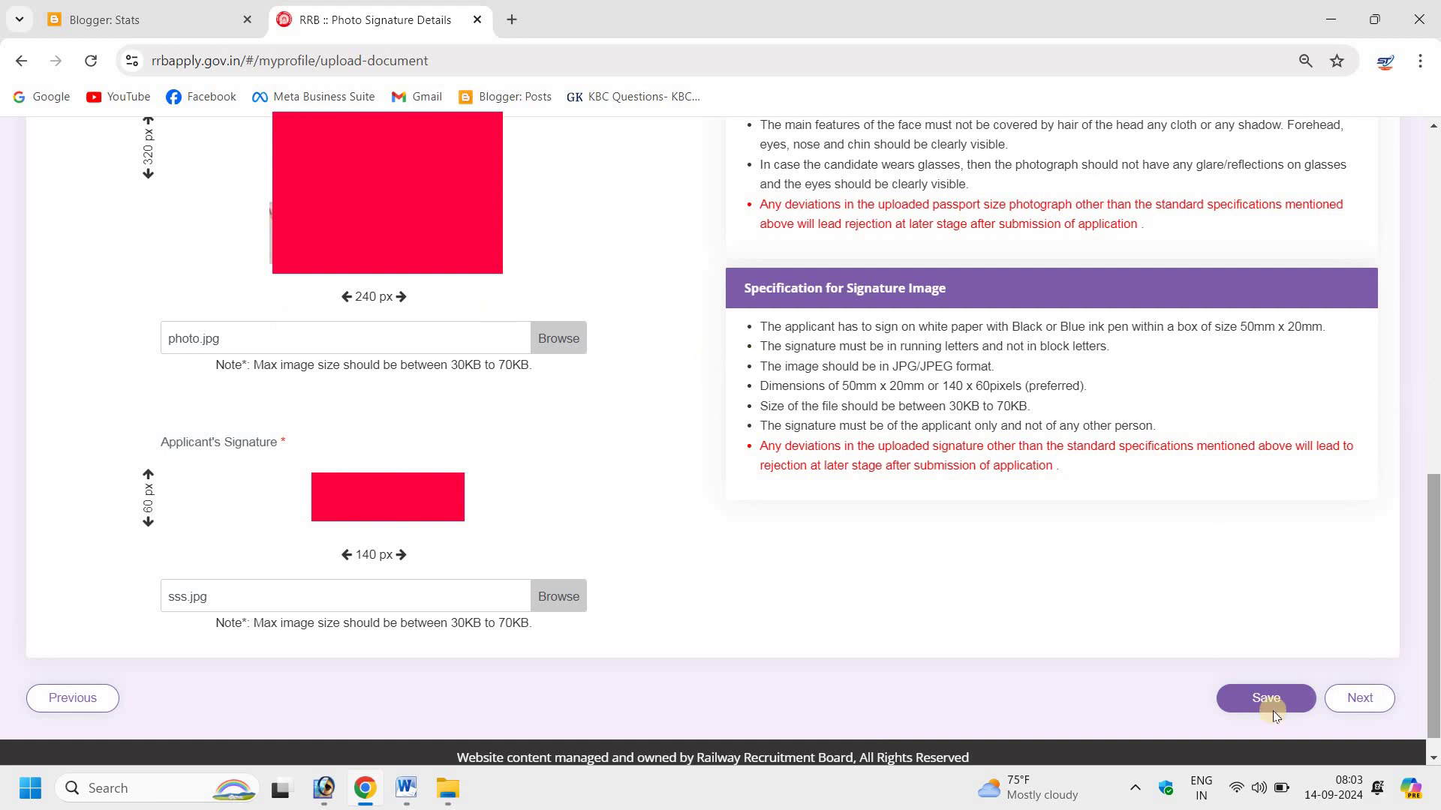
click(1358, 699)
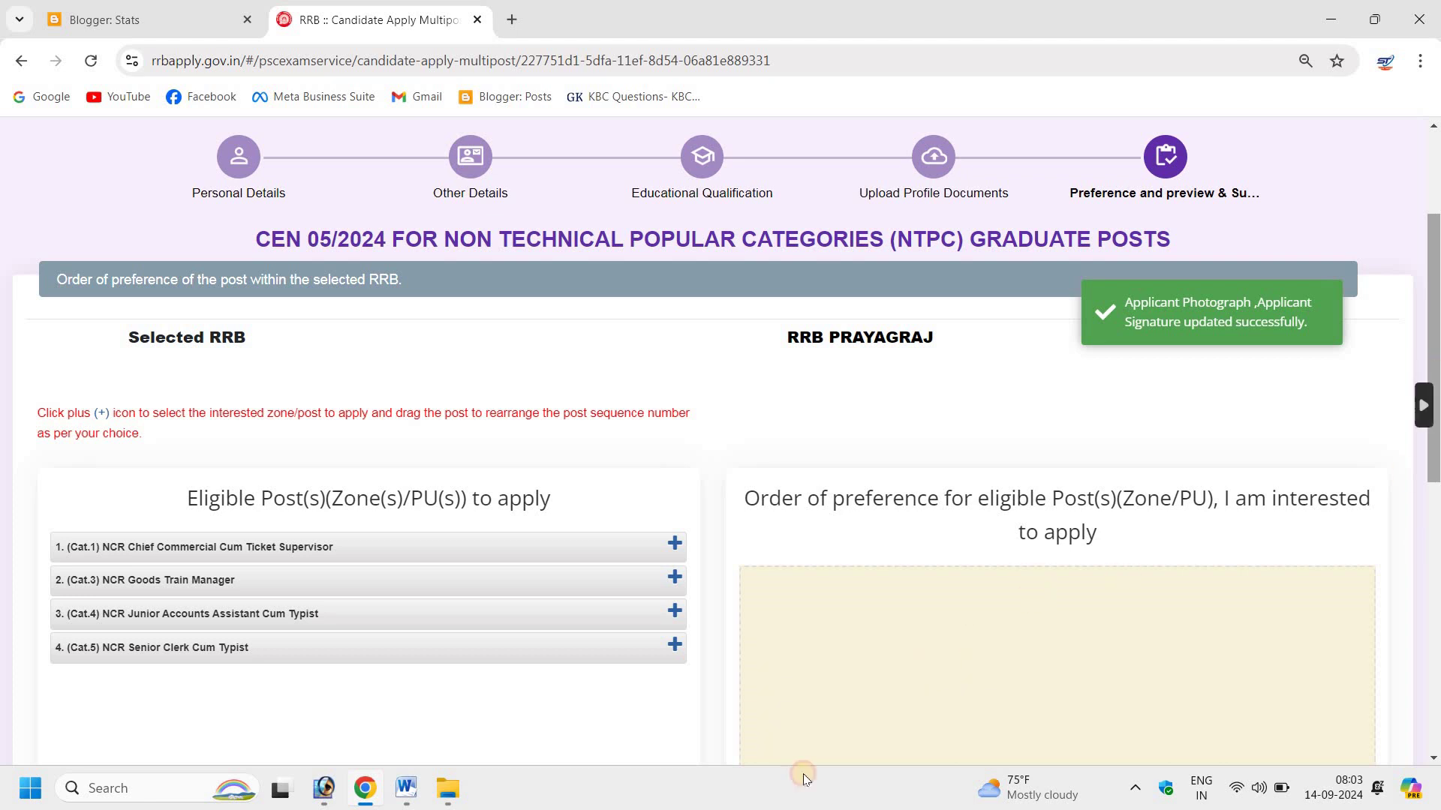
Review the eligible posts, preference order and declaration for RRB Prayagraj, and request the application preview.
scroll(1074, 530, down, 10)
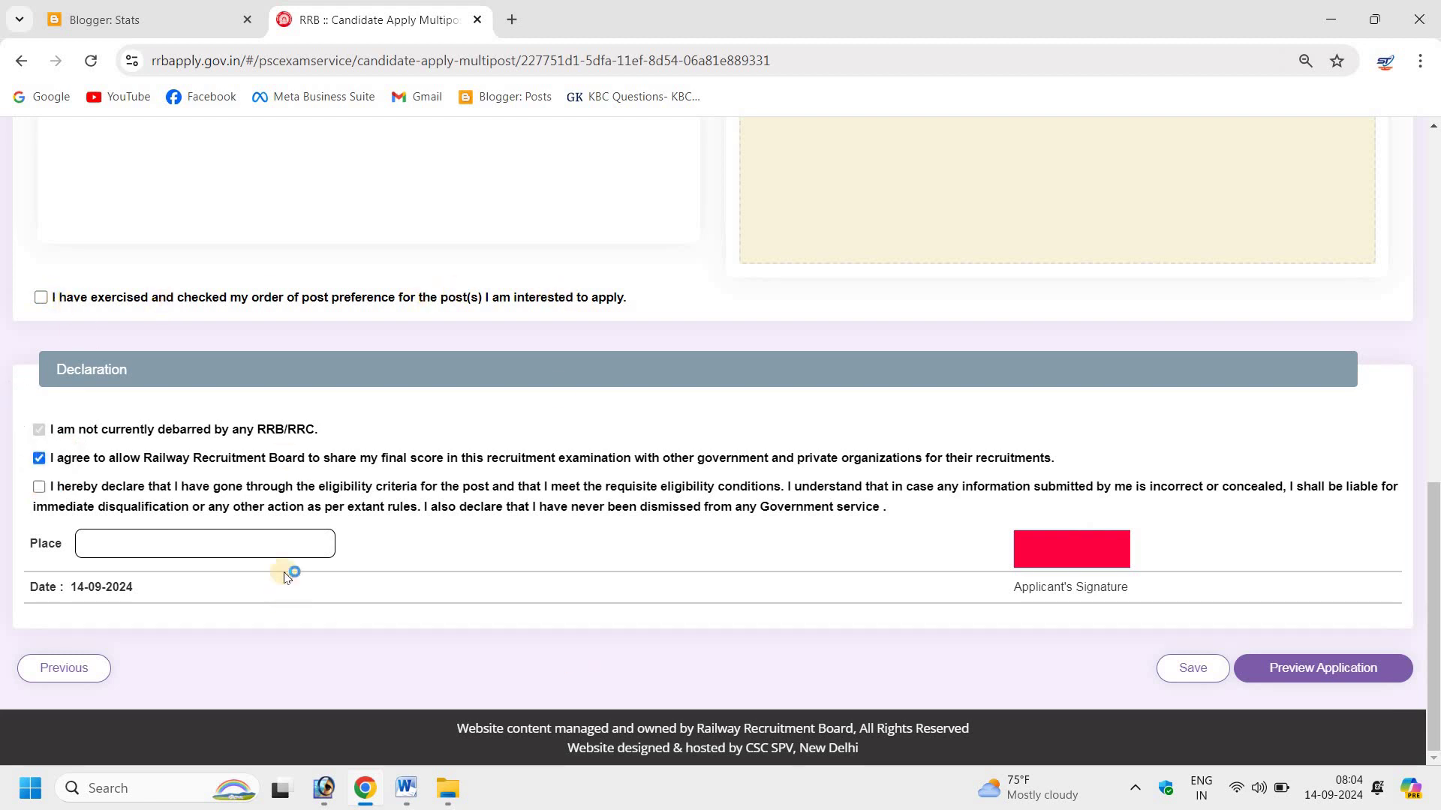
click(1330, 673)
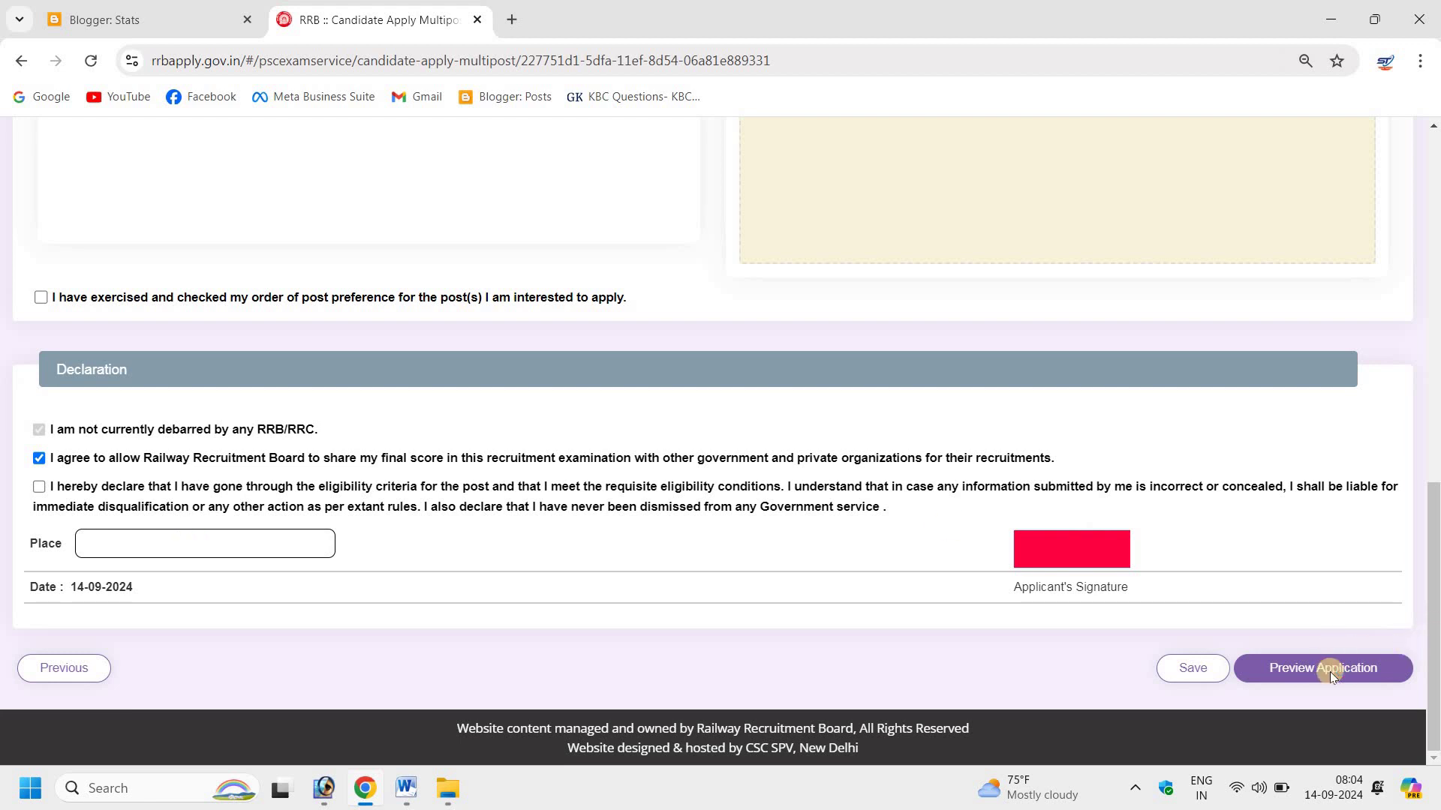